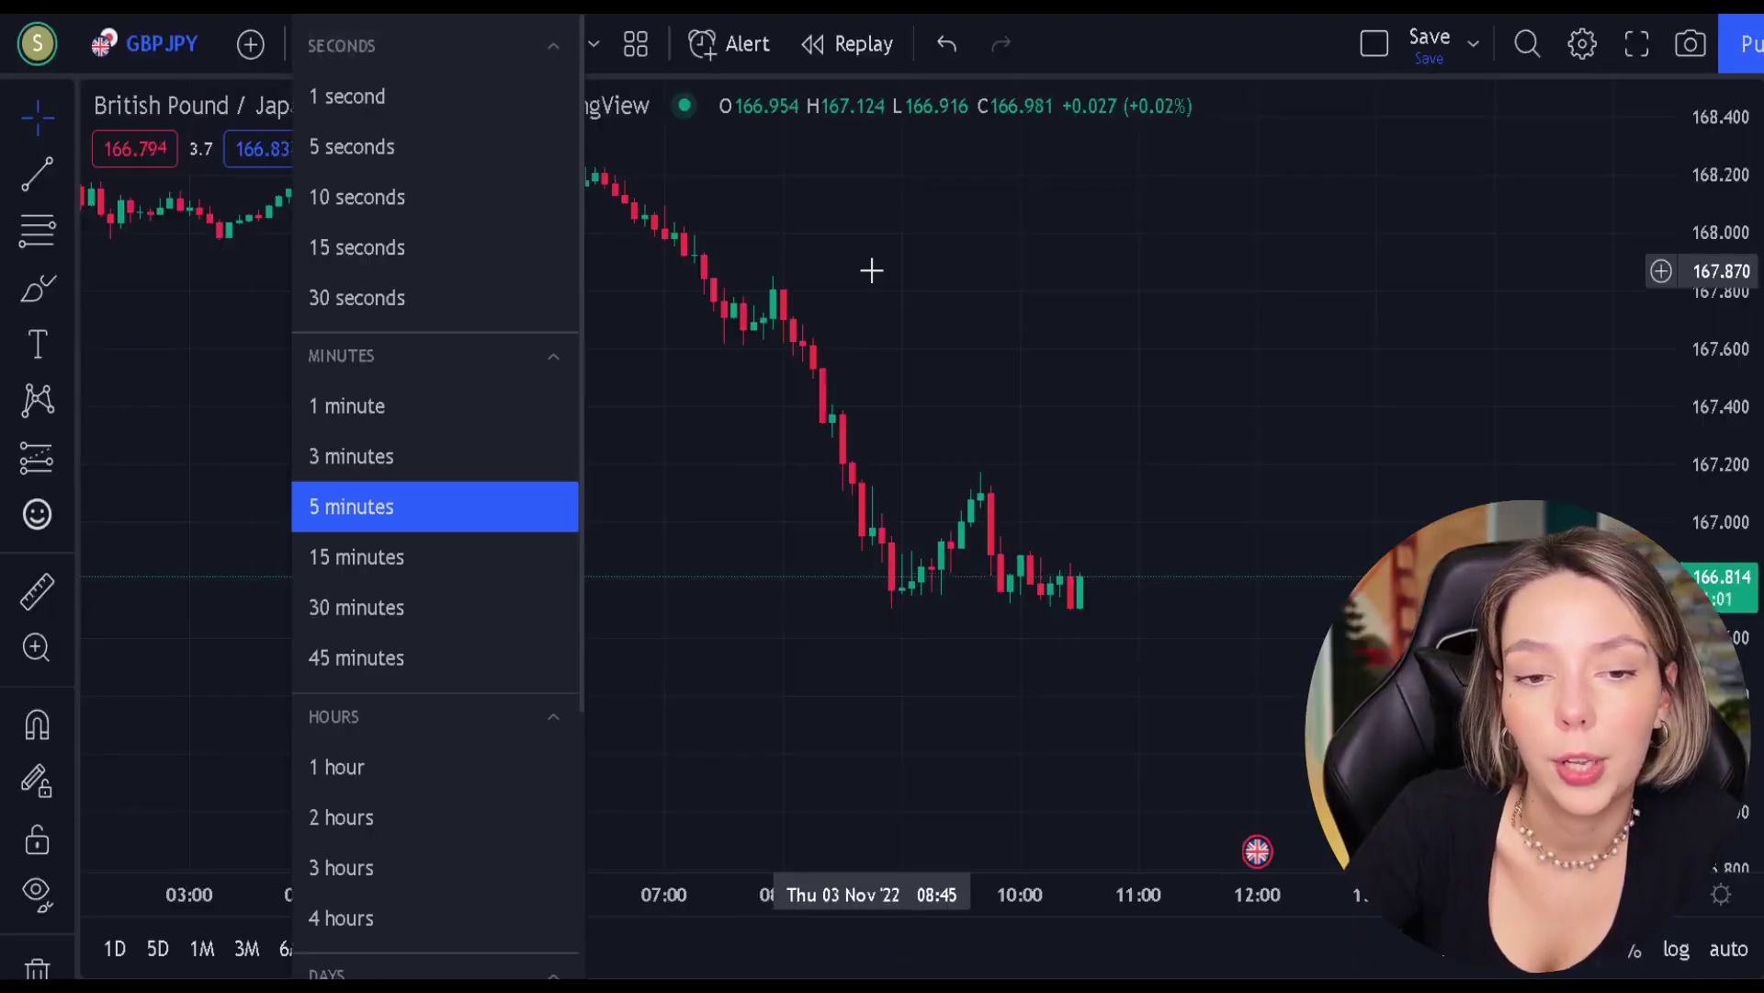
- Add the AK MACD BB INDICATOR V 1.00 by Algokid to the 5-minute GBPJPY chart
left_click(871, 274)
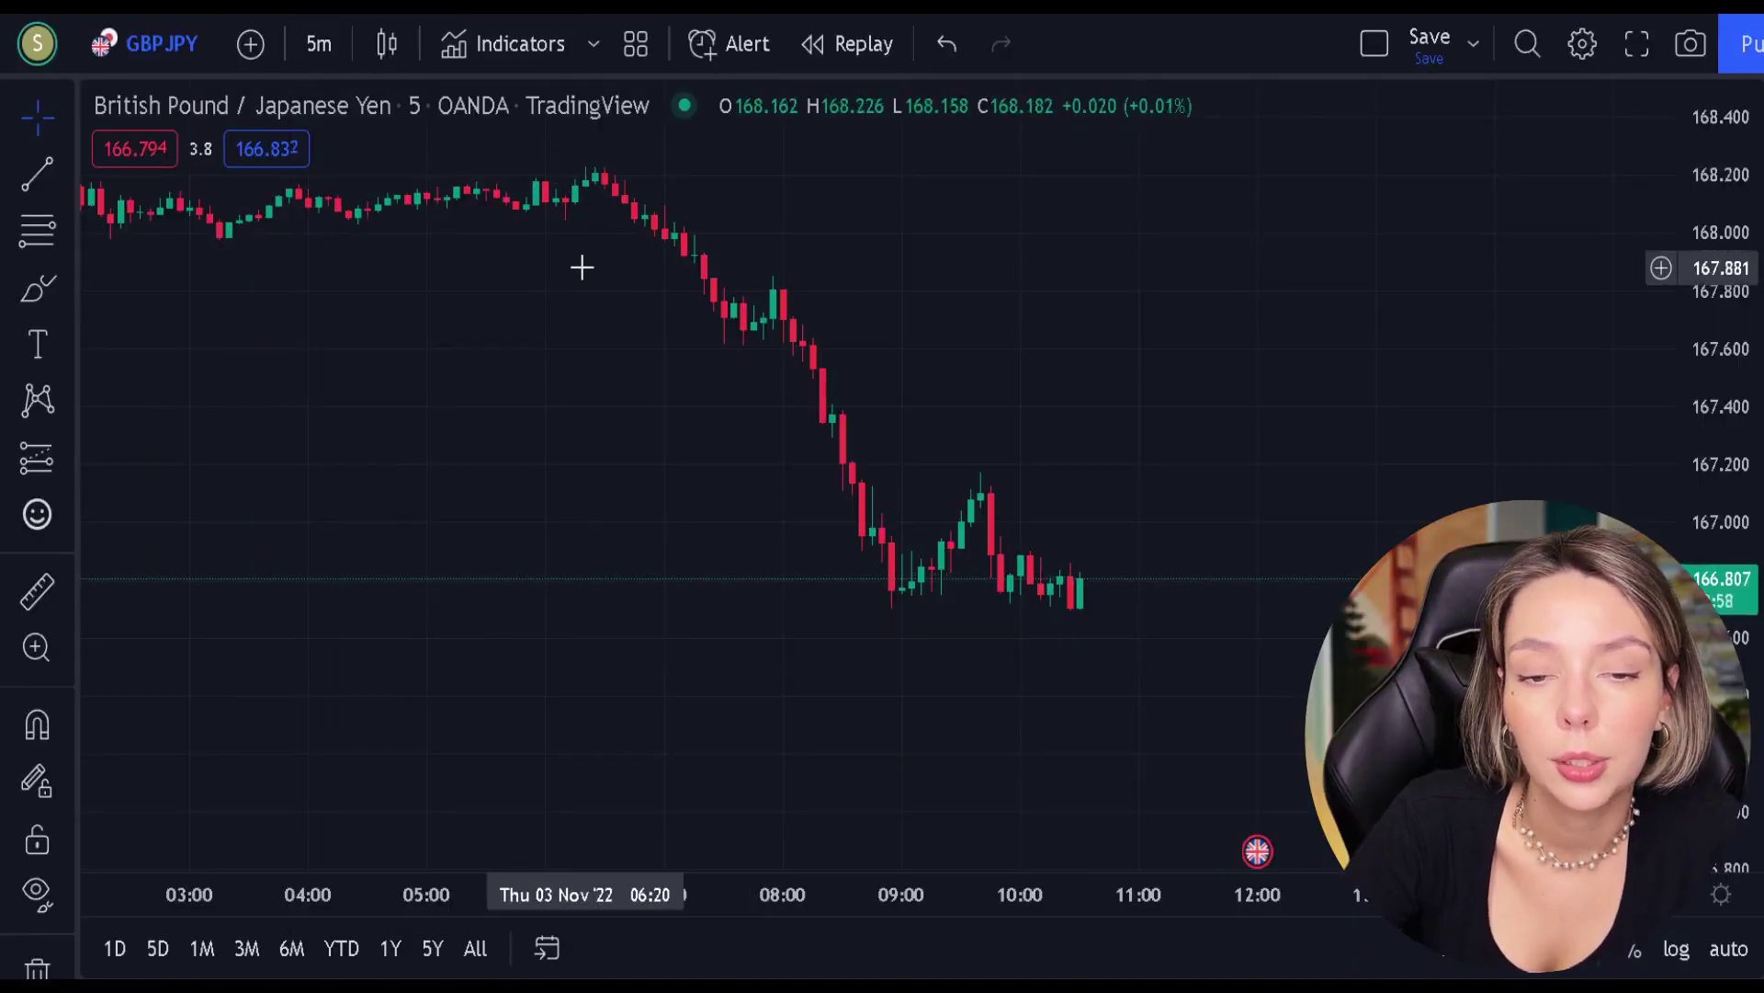
left_click_drag(543, 395, 615, 532)
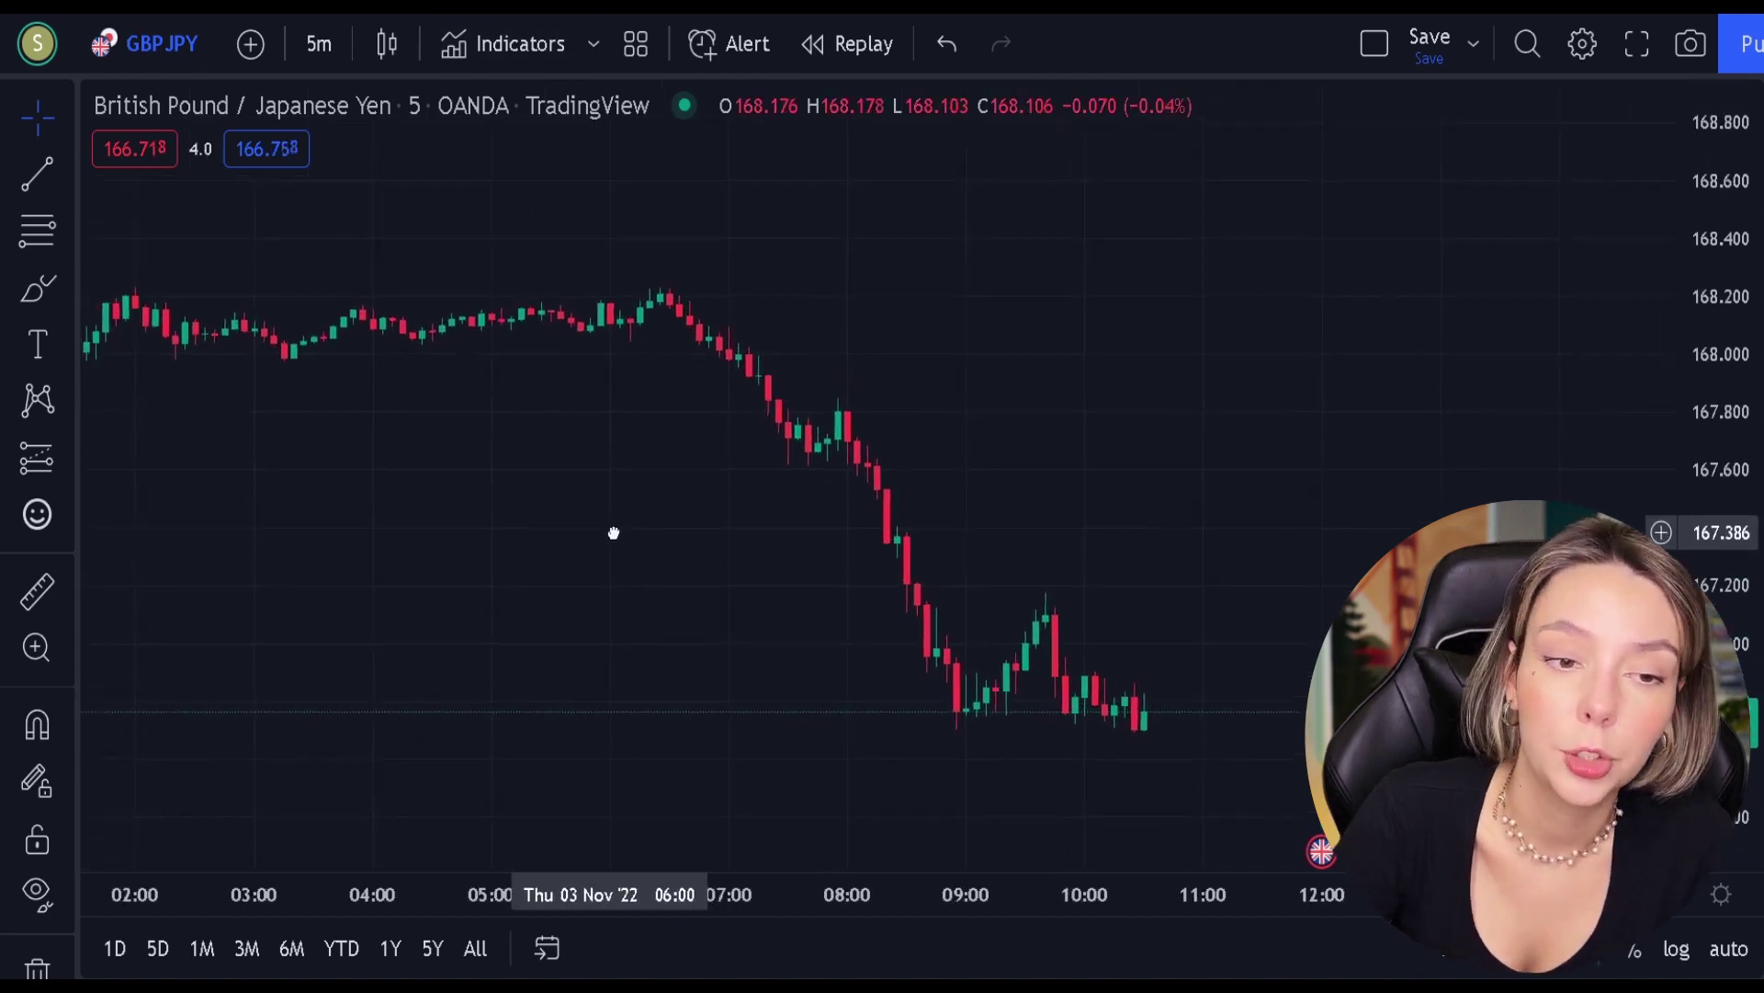
left_click(513, 42)
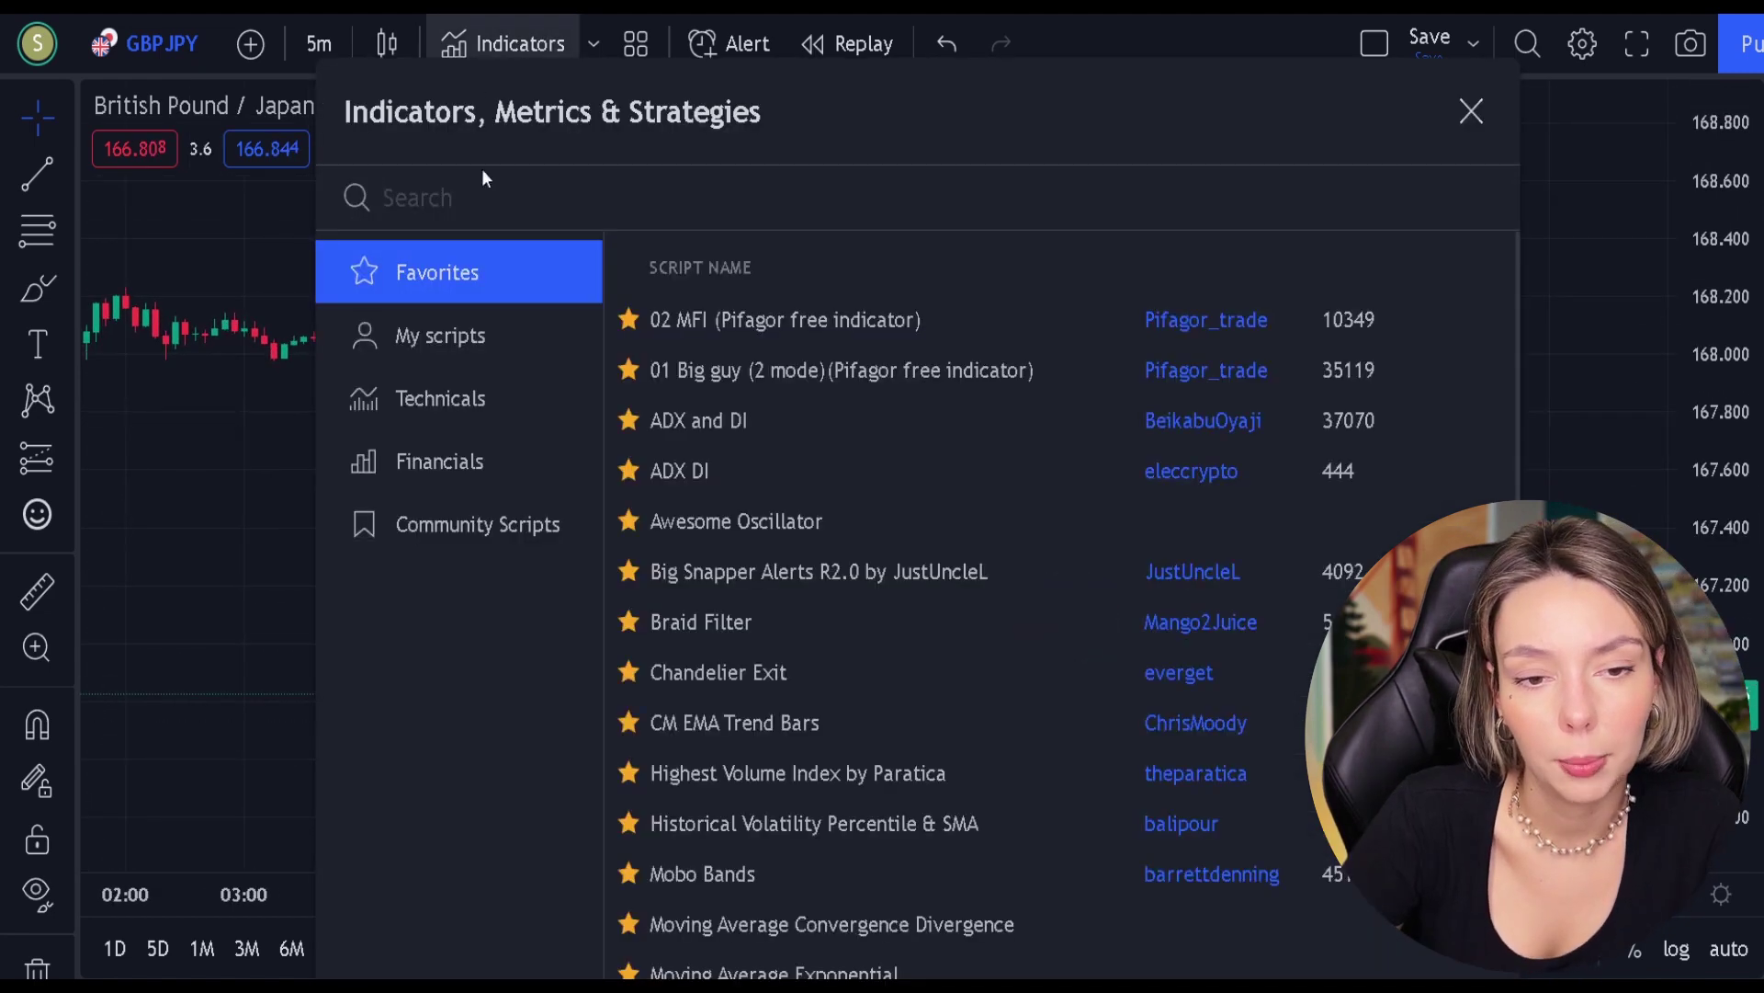
type("ak macd")
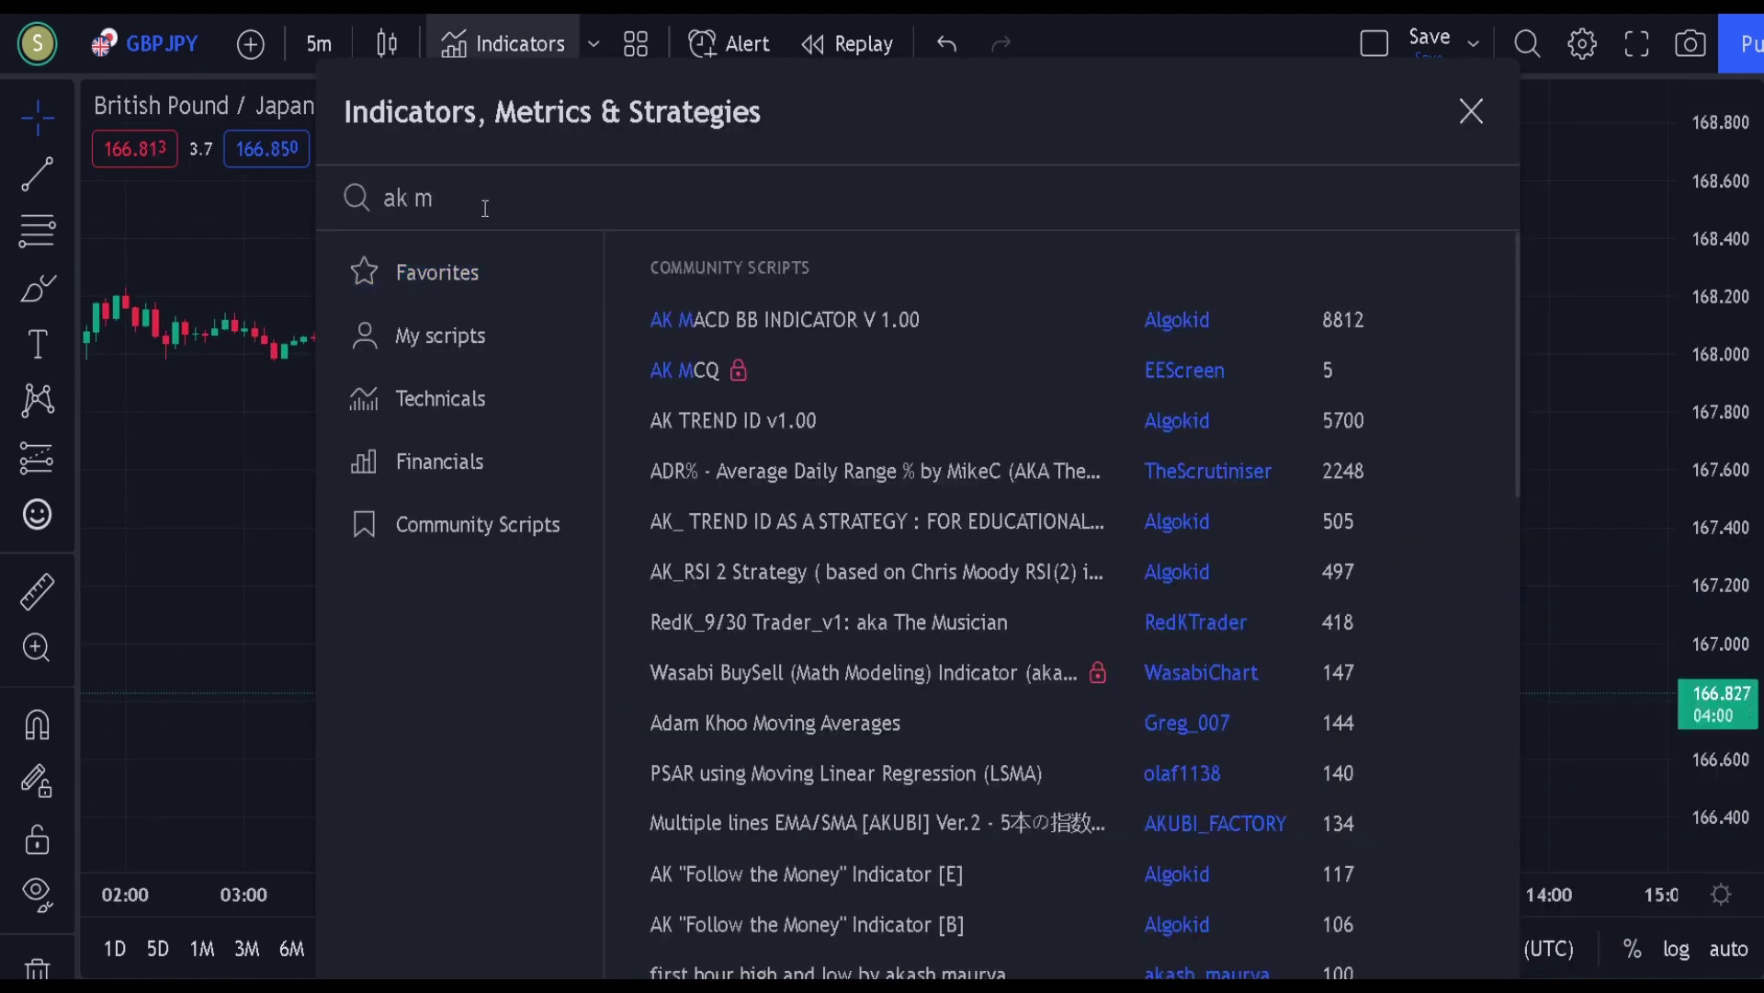
left_click(773, 327)
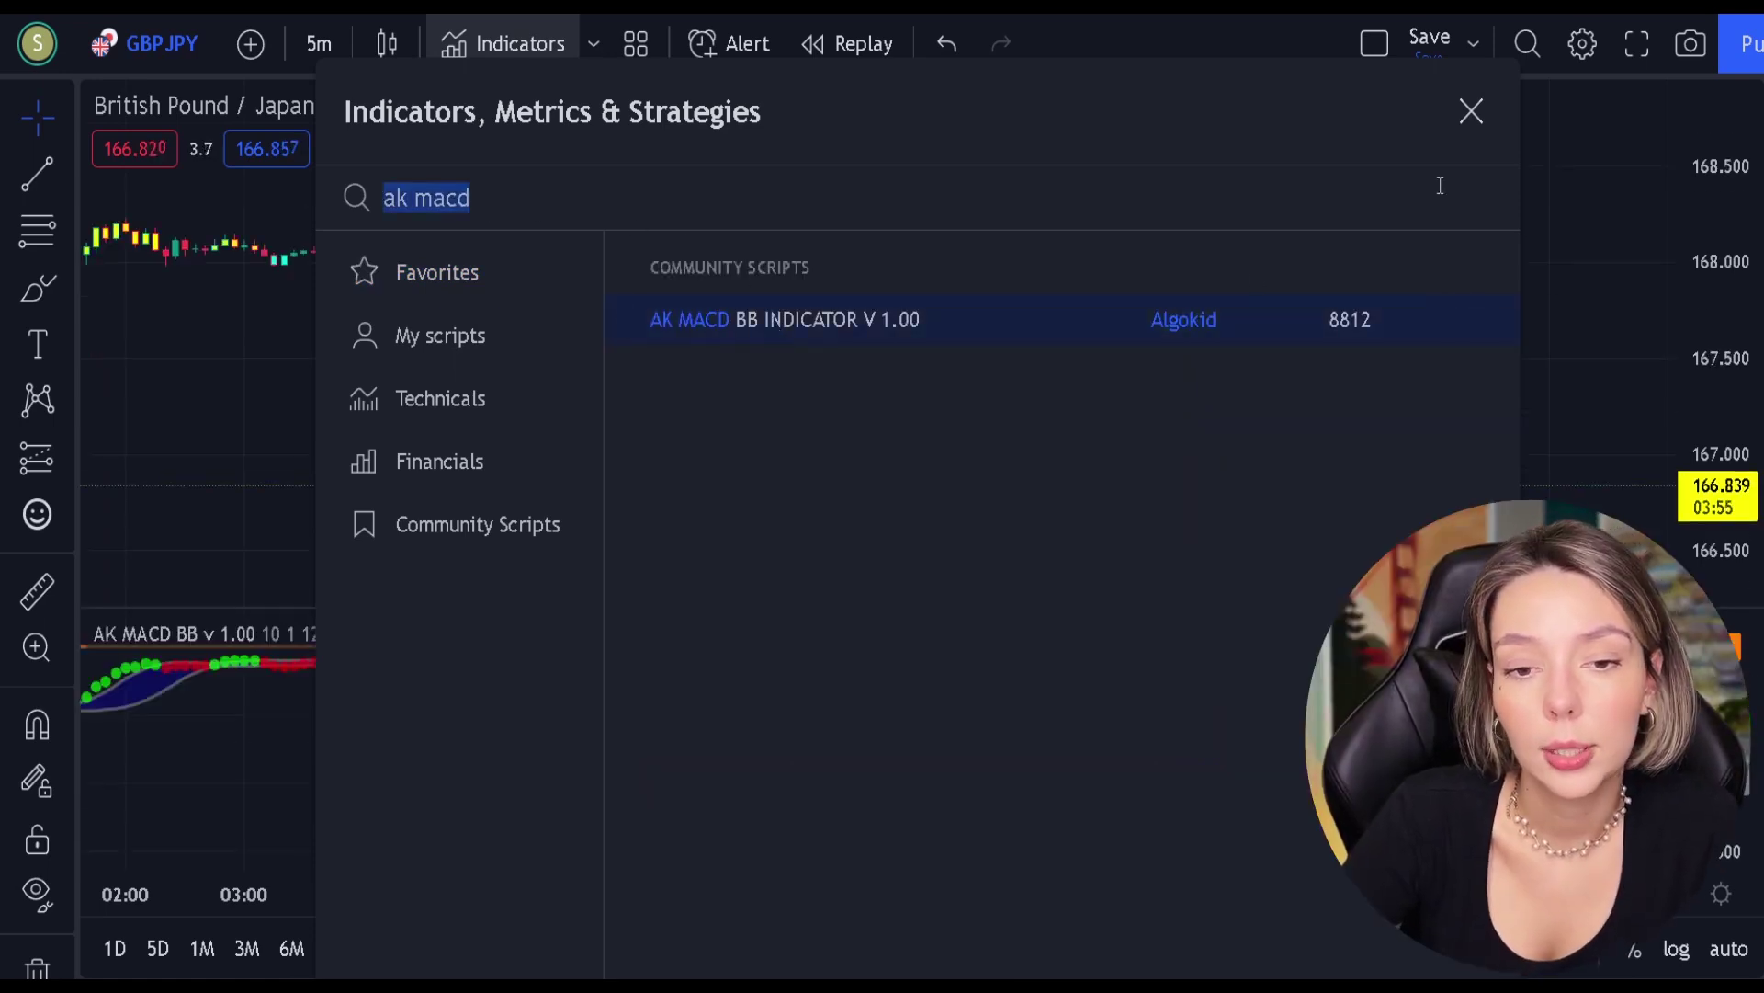
left_click(1471, 113)
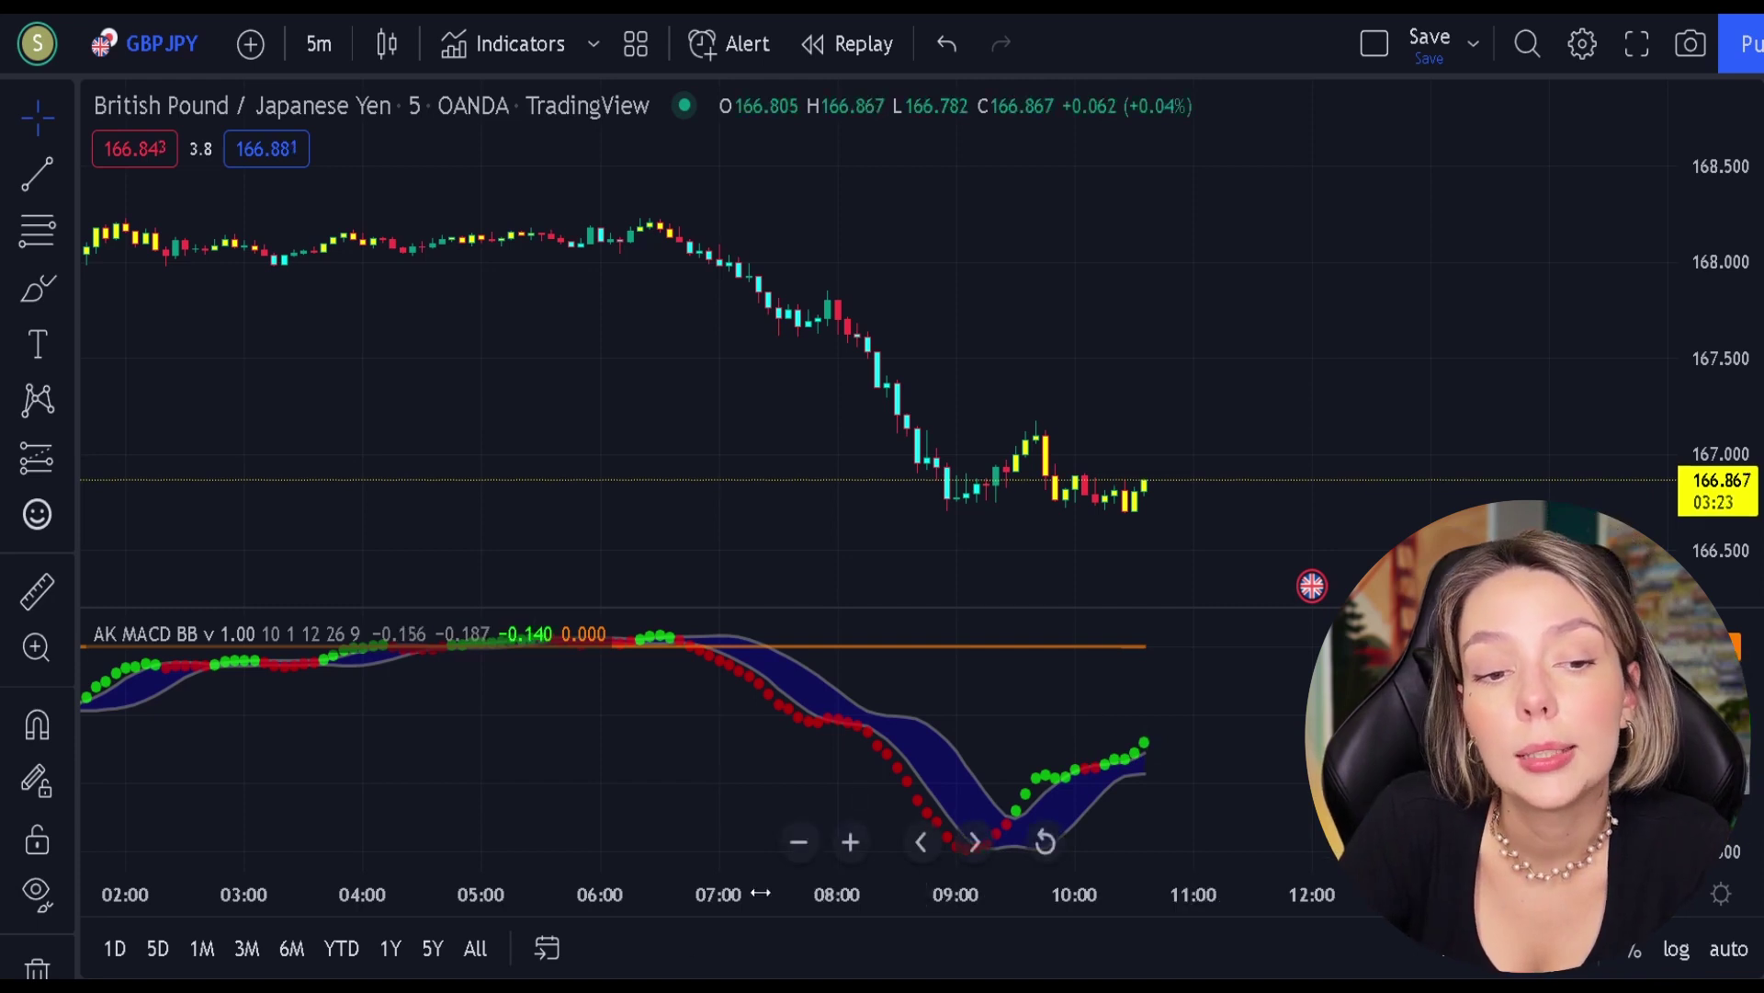
- Turn off both Bar Color options in the AK MACD BB indicator's style settings and apply the change
double_click(988, 647)
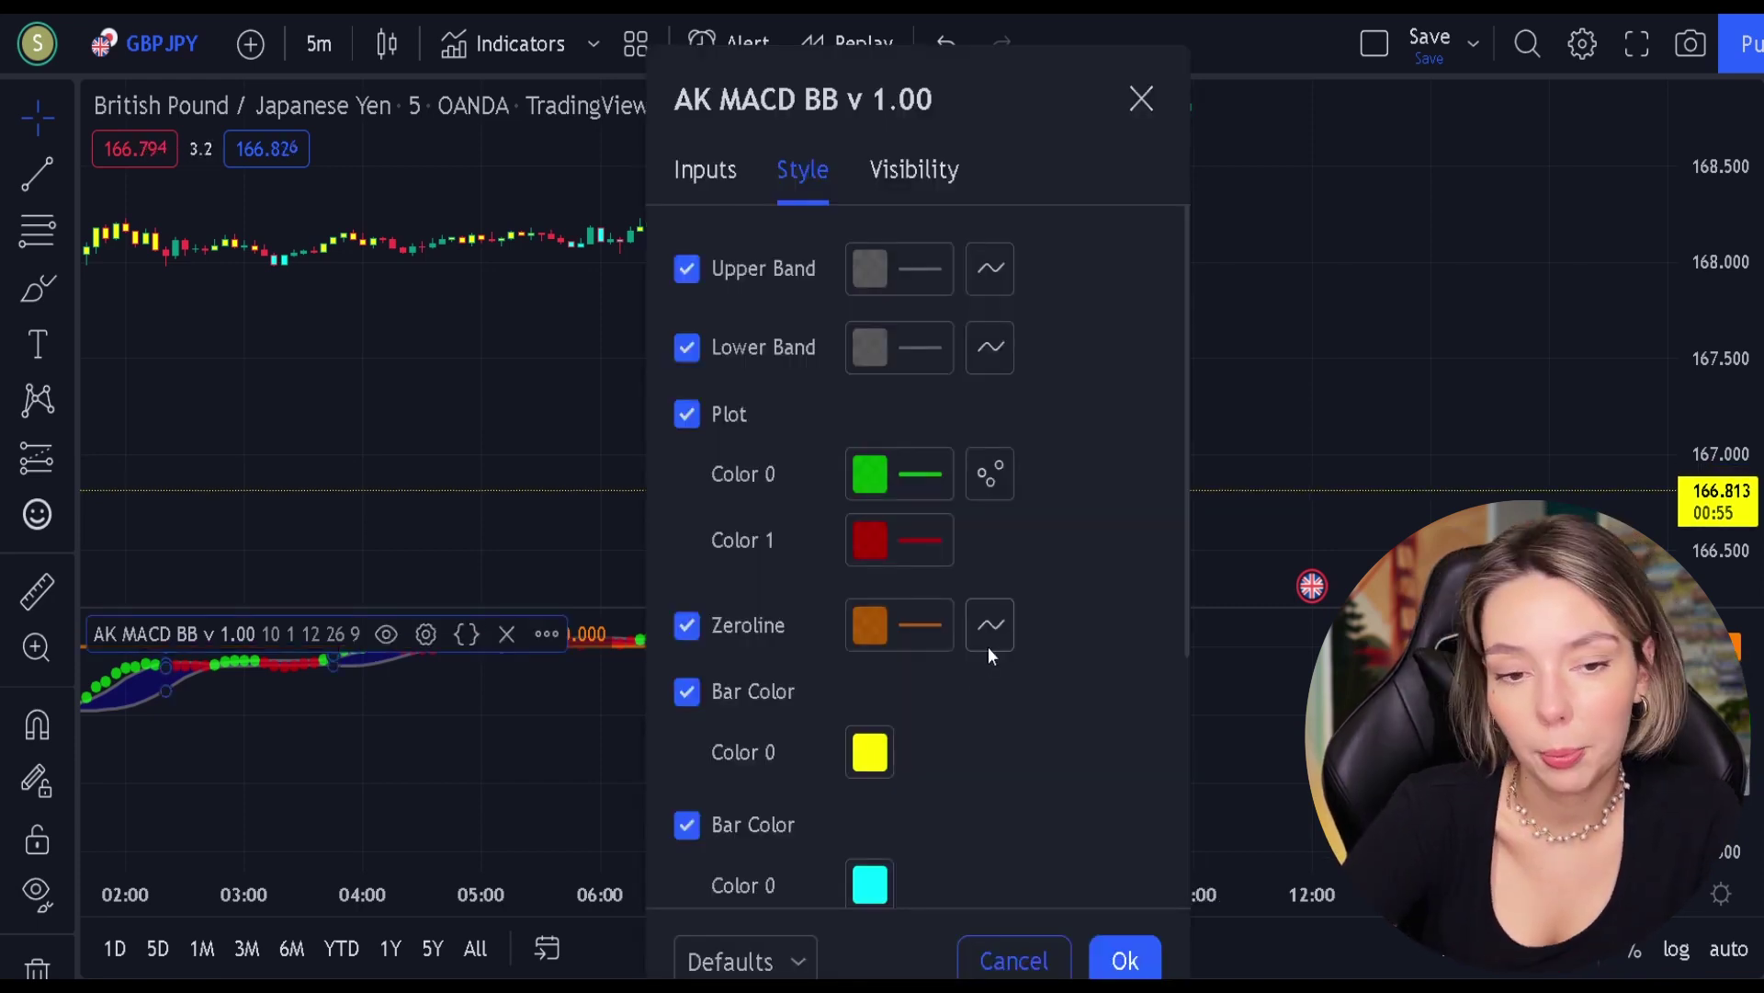
left_click(687, 396)
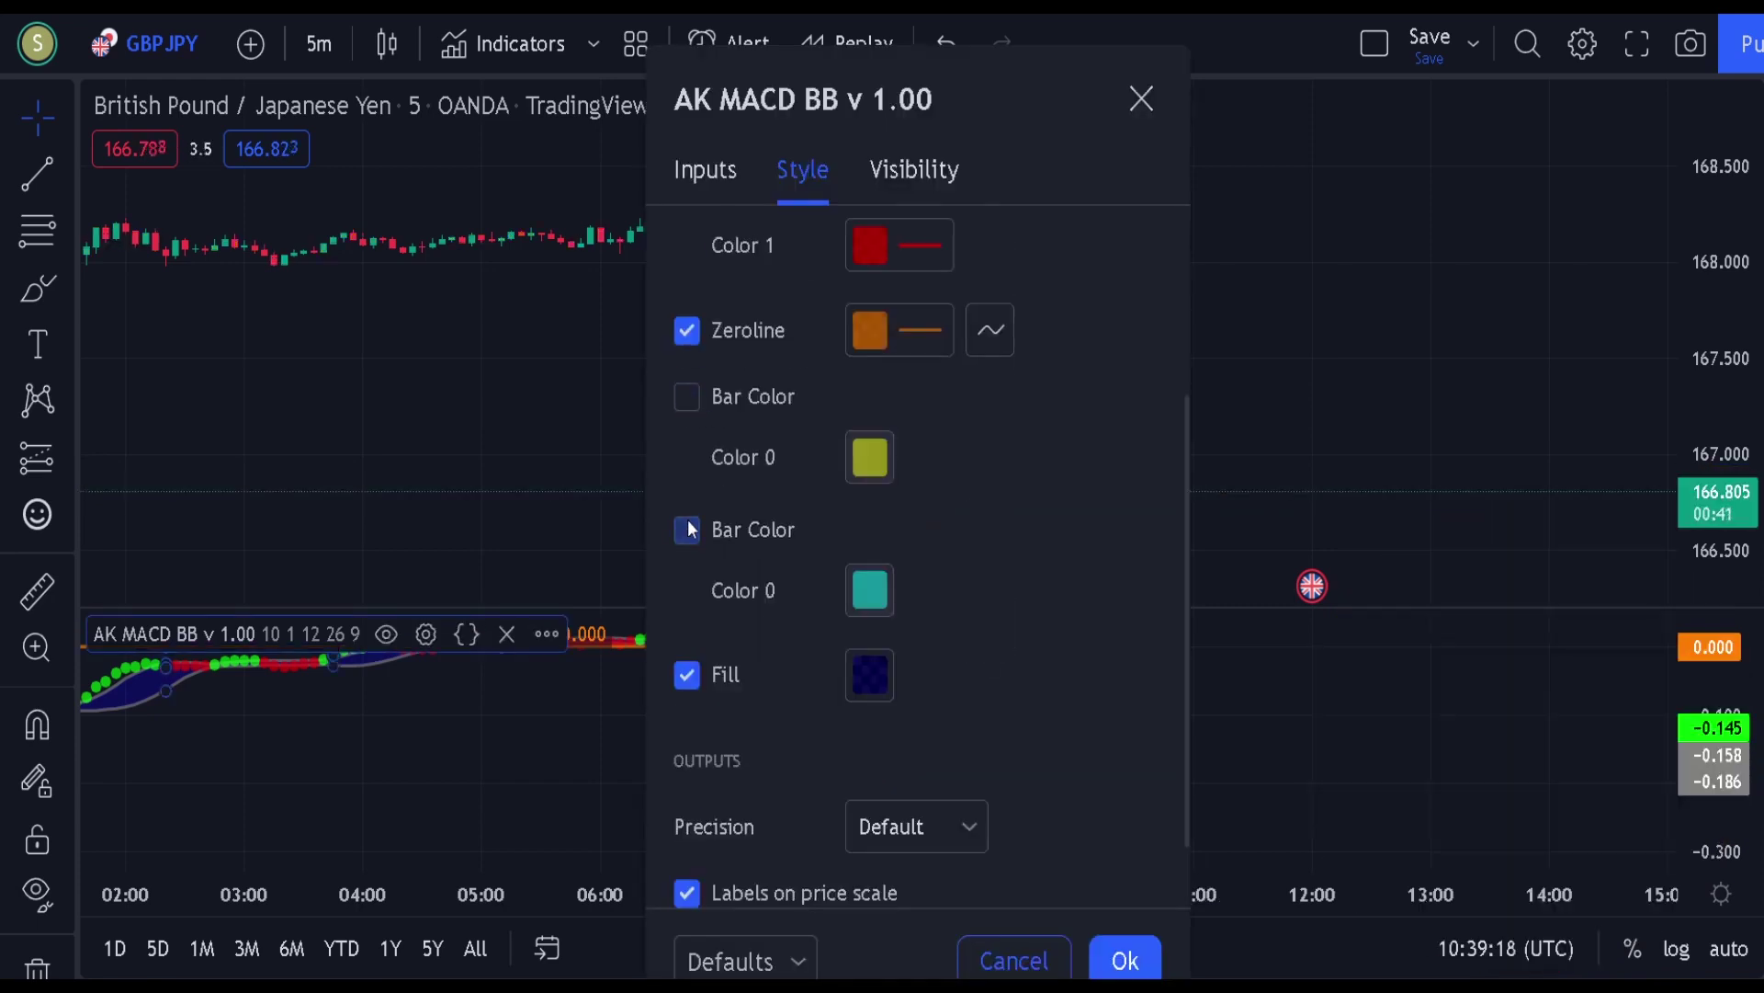
left_click(1125, 960)
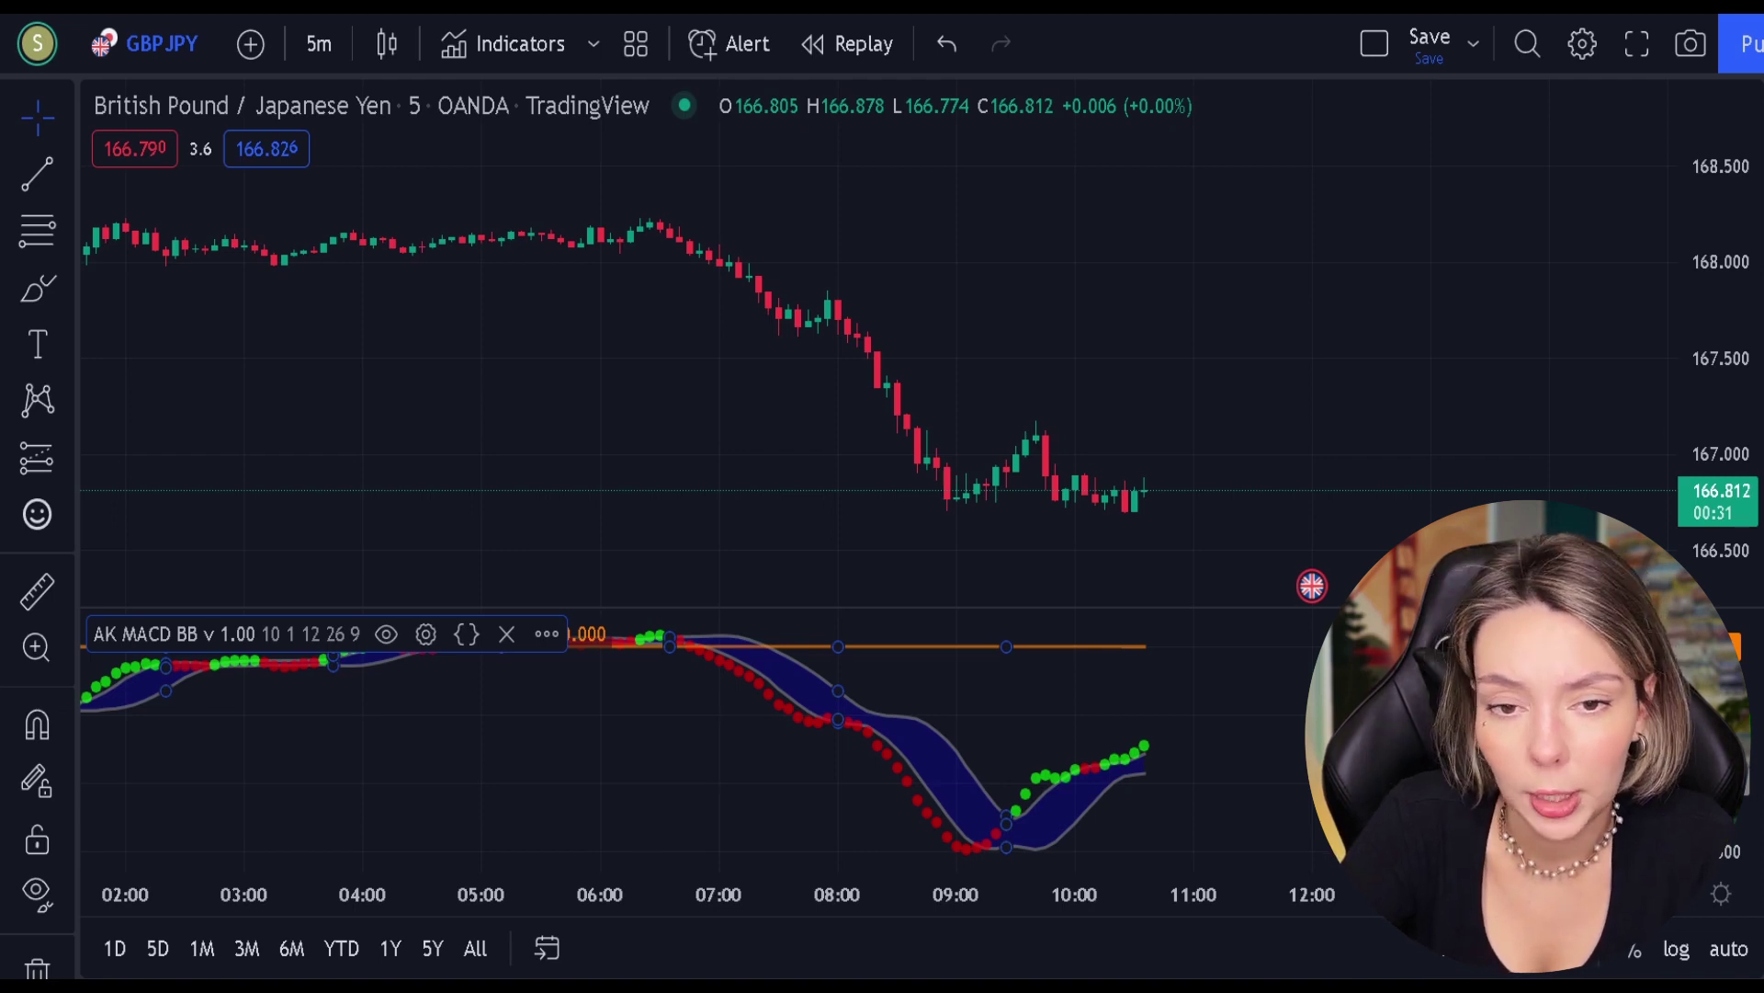
- Add the SSL Hybrid indicator and, from a search for "volume st", the VSF indicator to the chart
left_click(483, 48)
type("sslhybrid")
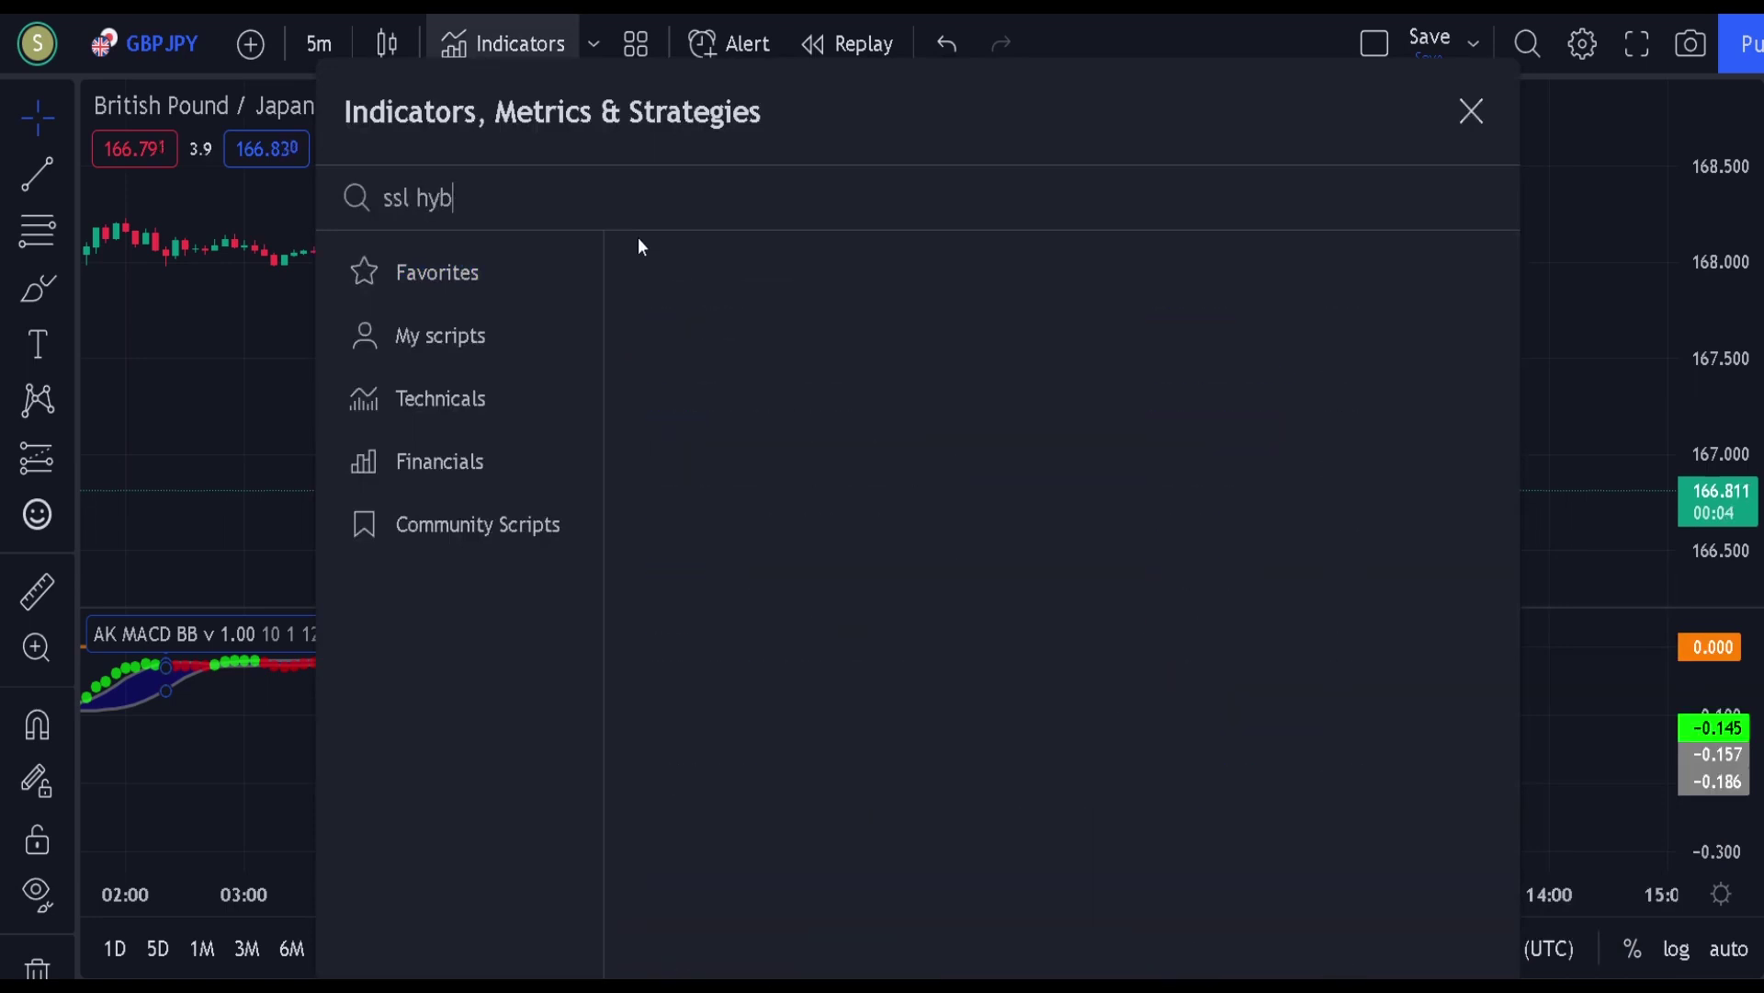
left_click(972, 320)
type("vol")
type("ume st")
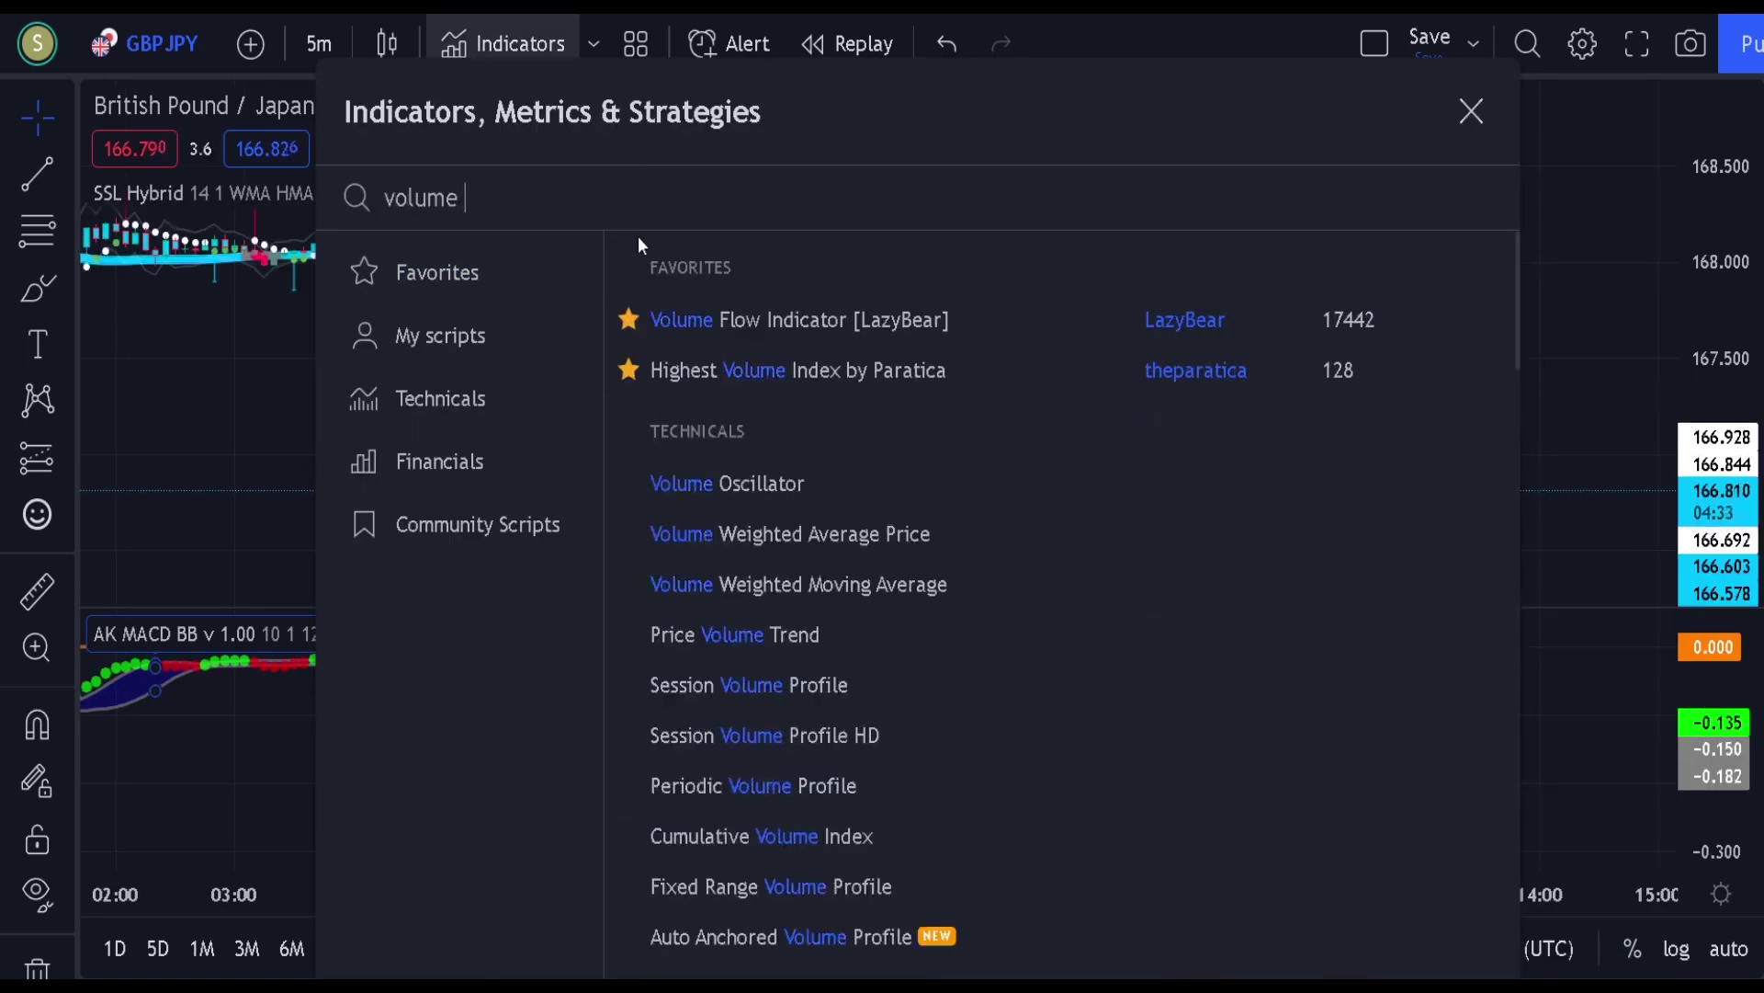
left_click(800, 371)
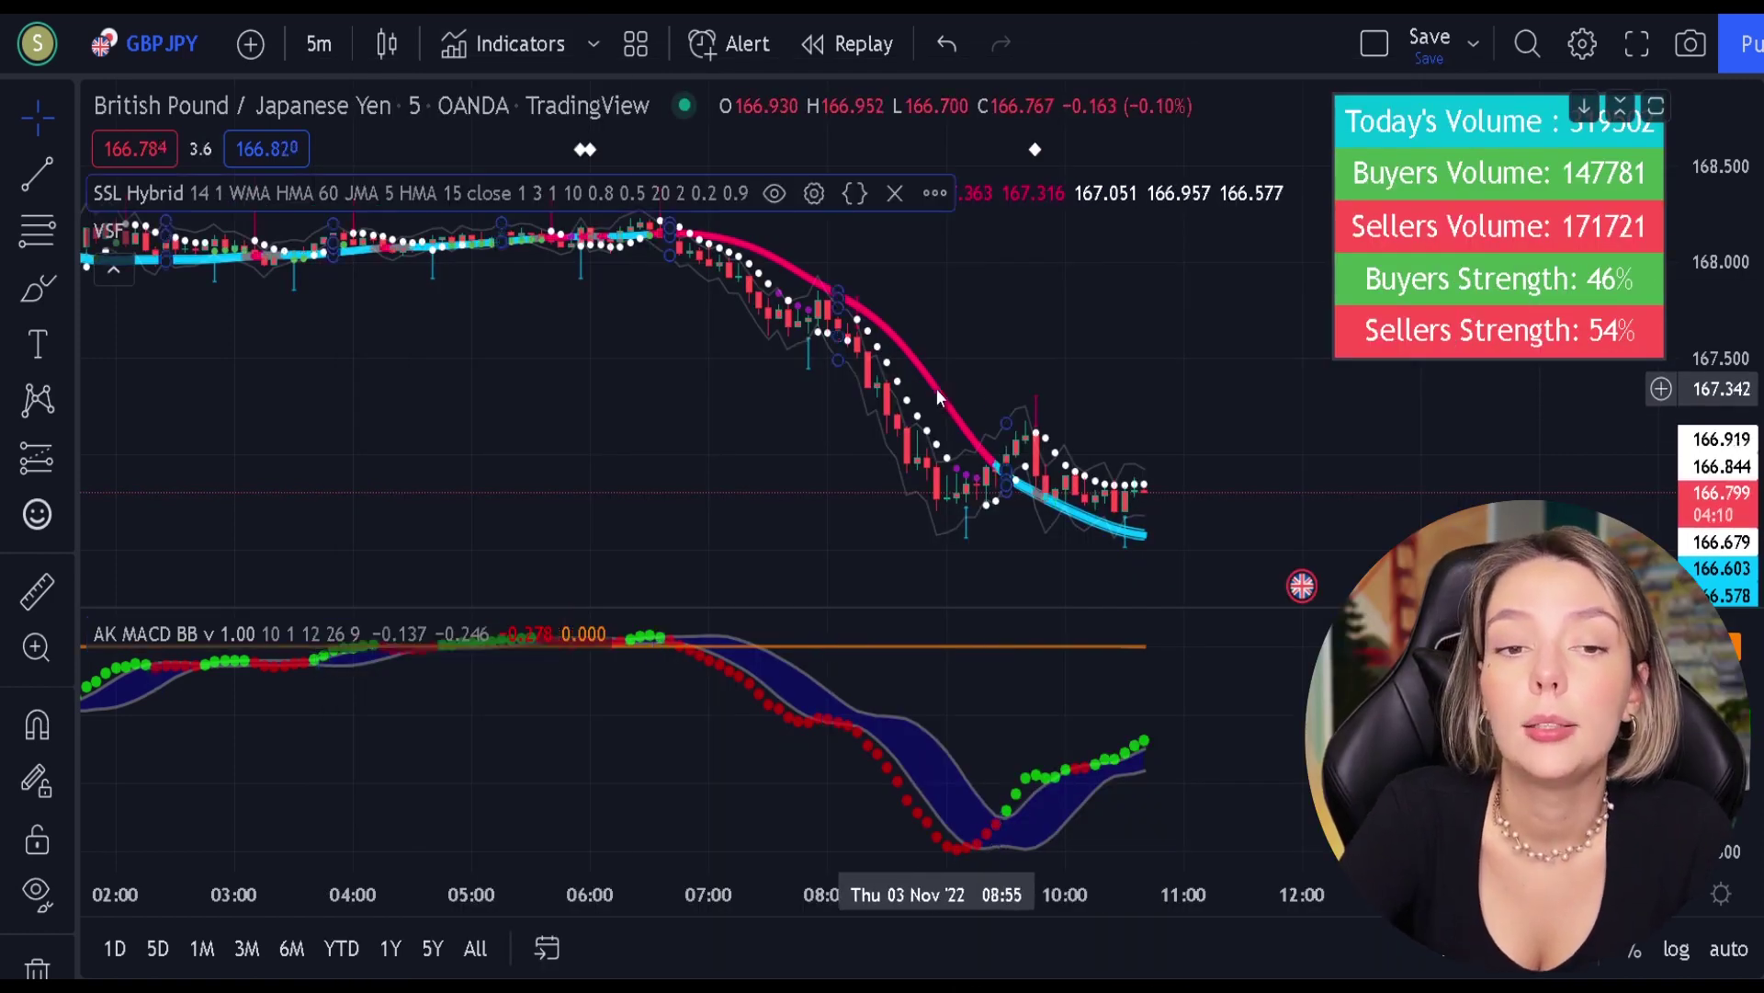
- Hide SSL1, the baseline upper and lower channels, SSL2, +ATR, -ATR and Plots Background in the SSL Hybrid style settings
double_click(938, 399)
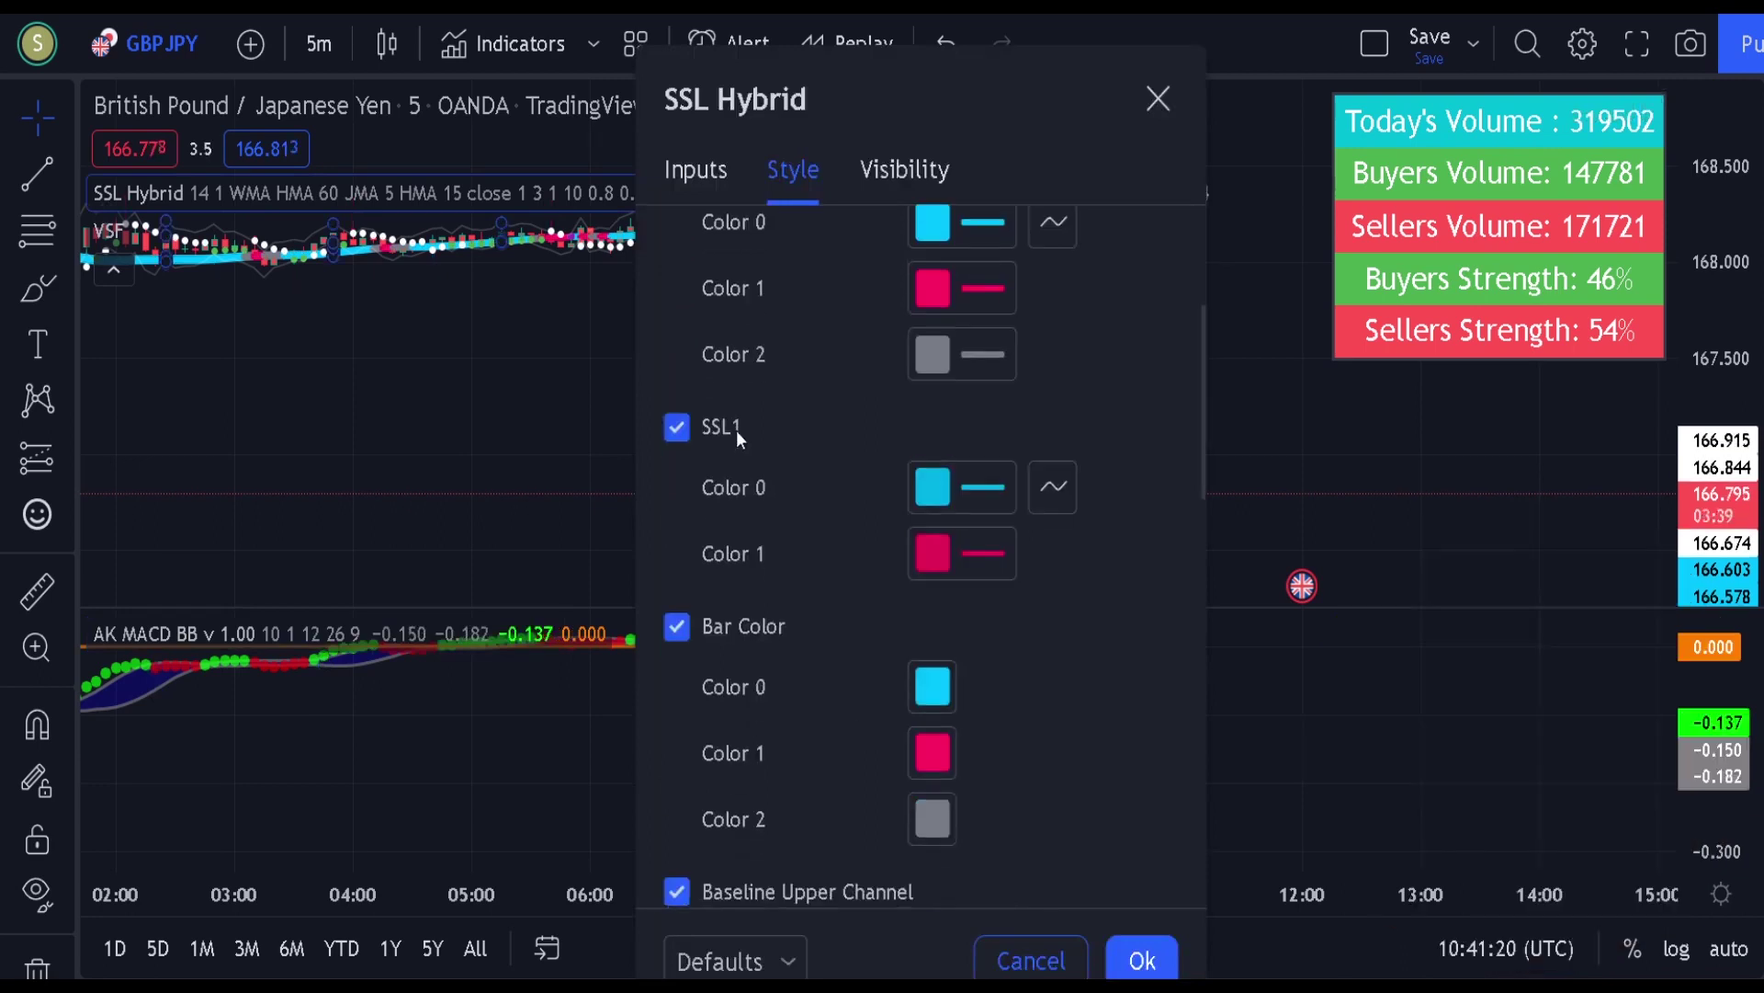
left_click(736, 428)
scroll(785, 528, "down", 4)
left_click(680, 546)
left_click(726, 803)
scroll(740, 767, "down", 5)
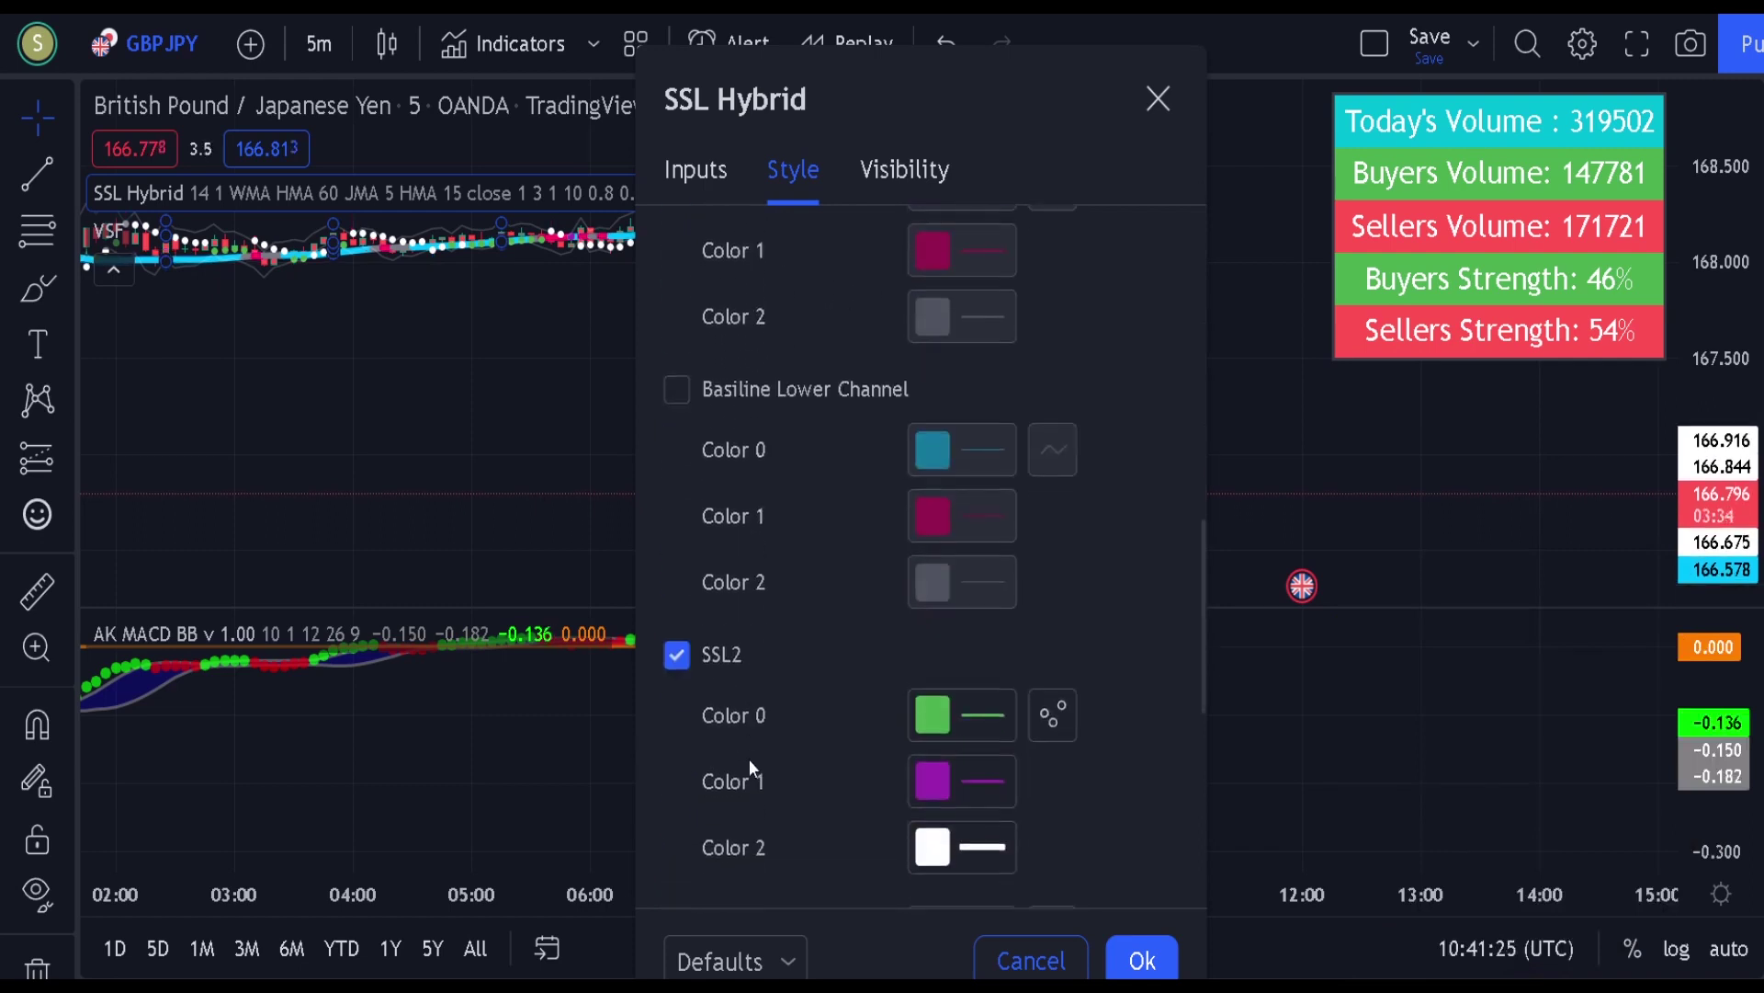
left_click(726, 653)
scroll(754, 652, "down", 5)
left_click(677, 443)
left_click(676, 521)
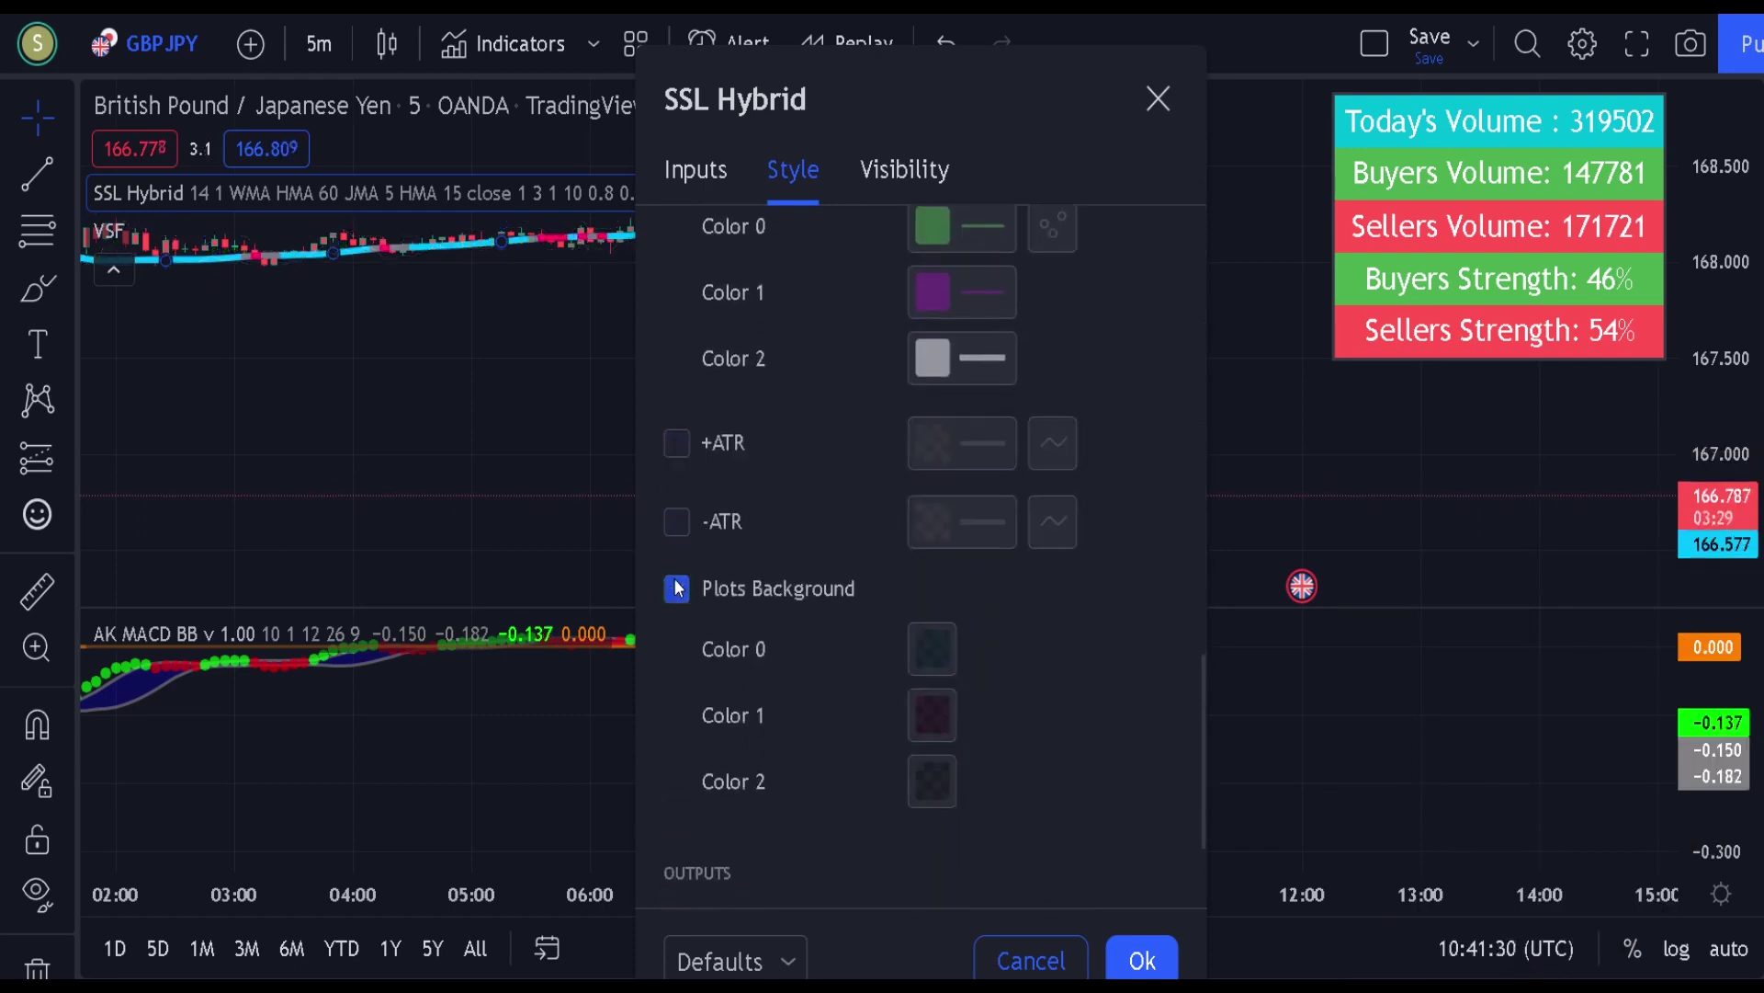
left_click(763, 588)
scroll(764, 593, "down", 3)
- Set the SSL Hybrid's SSL1 / Baseline Length to 30 and its SSL1 / Baseline Type to EMA
scroll(1094, 648, "up", 10)
scroll(1094, 649, "down", 4)
type("6")
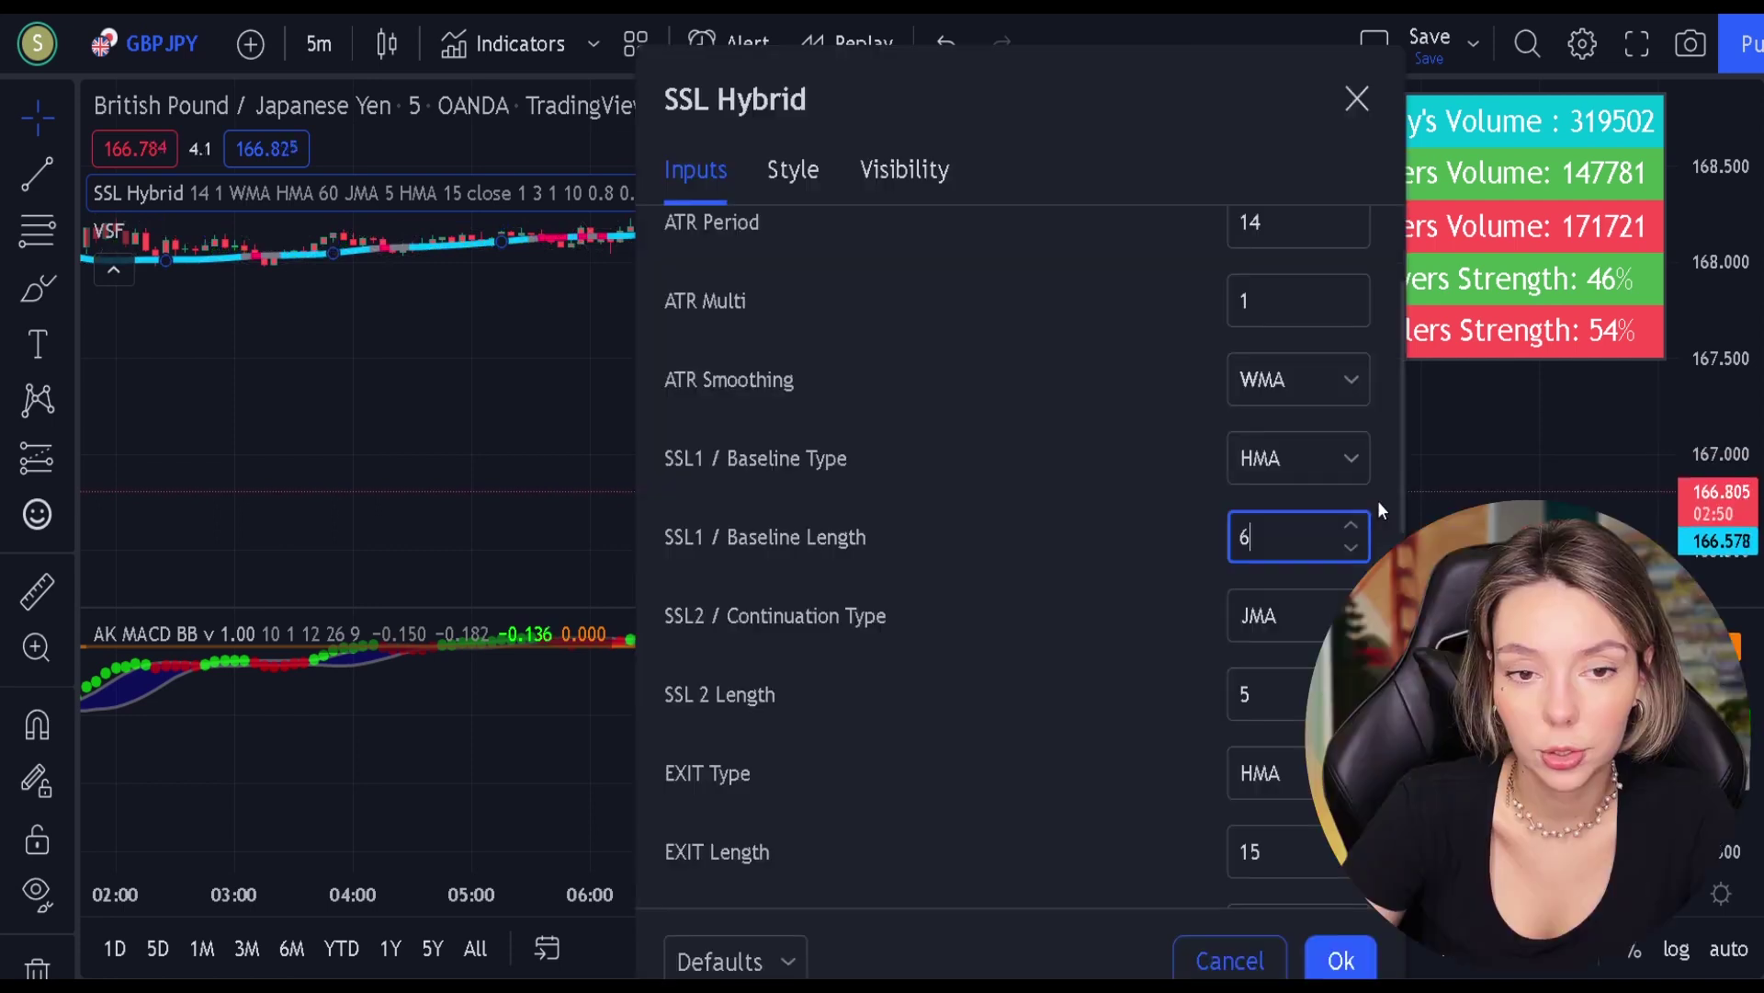
type("0")
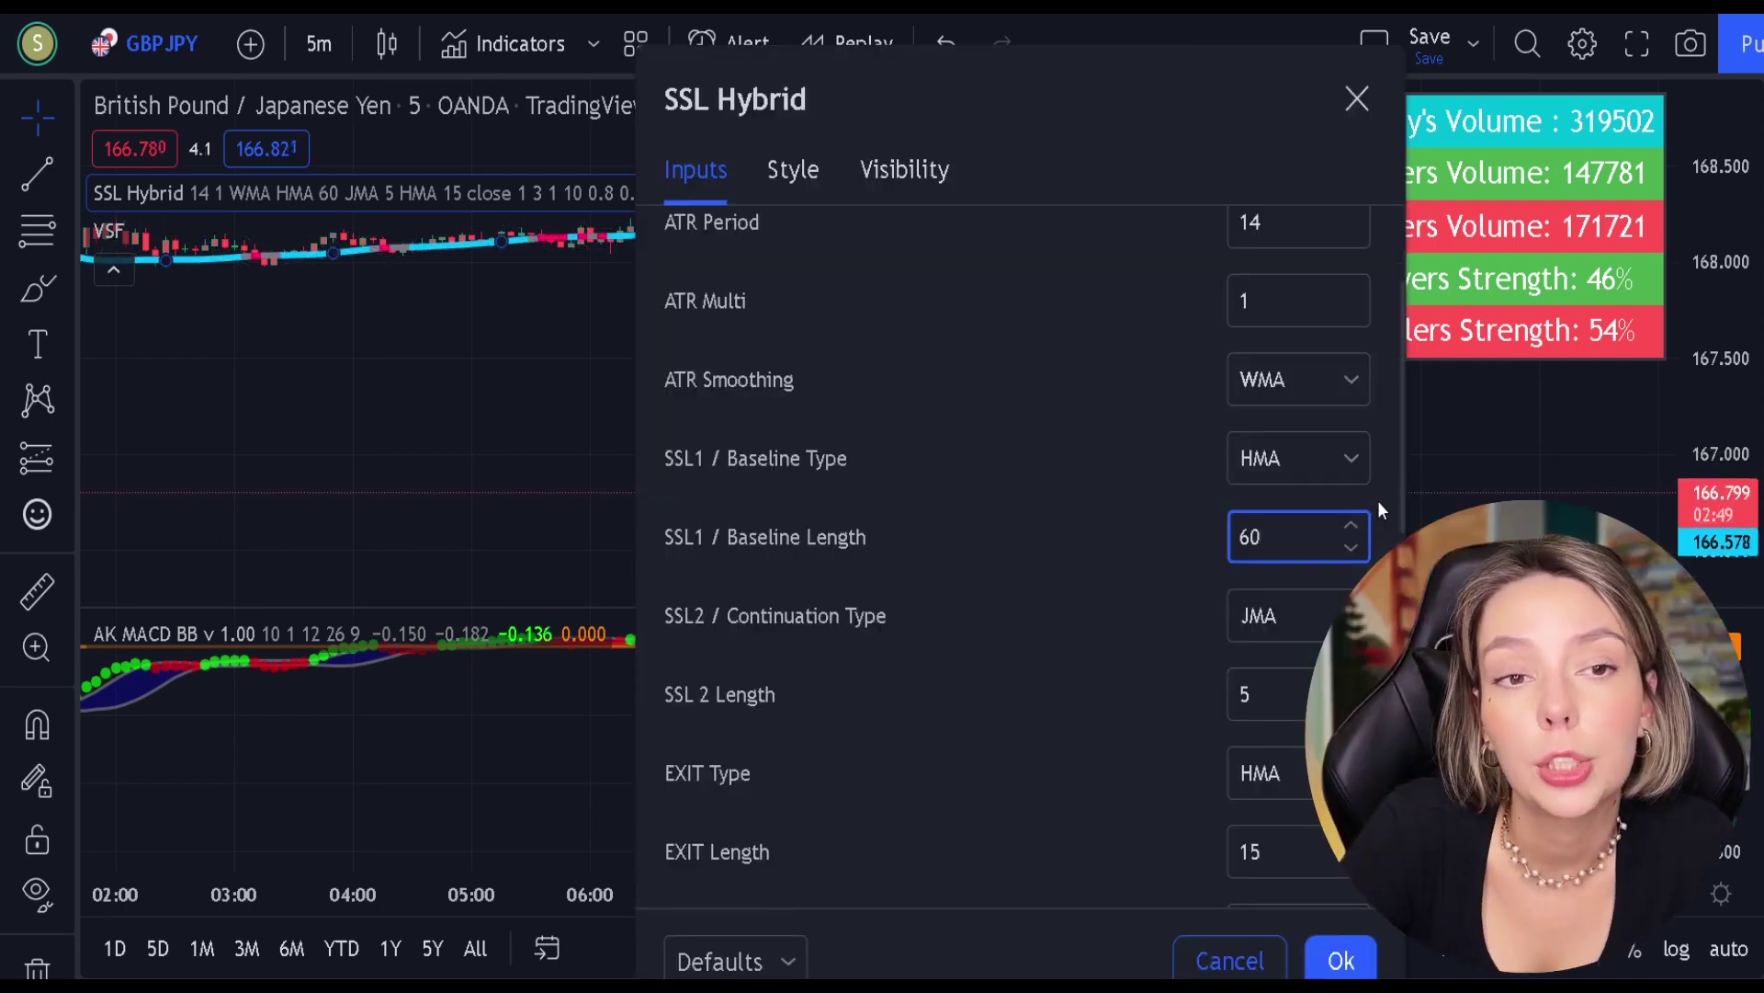
left_click(1090, 774)
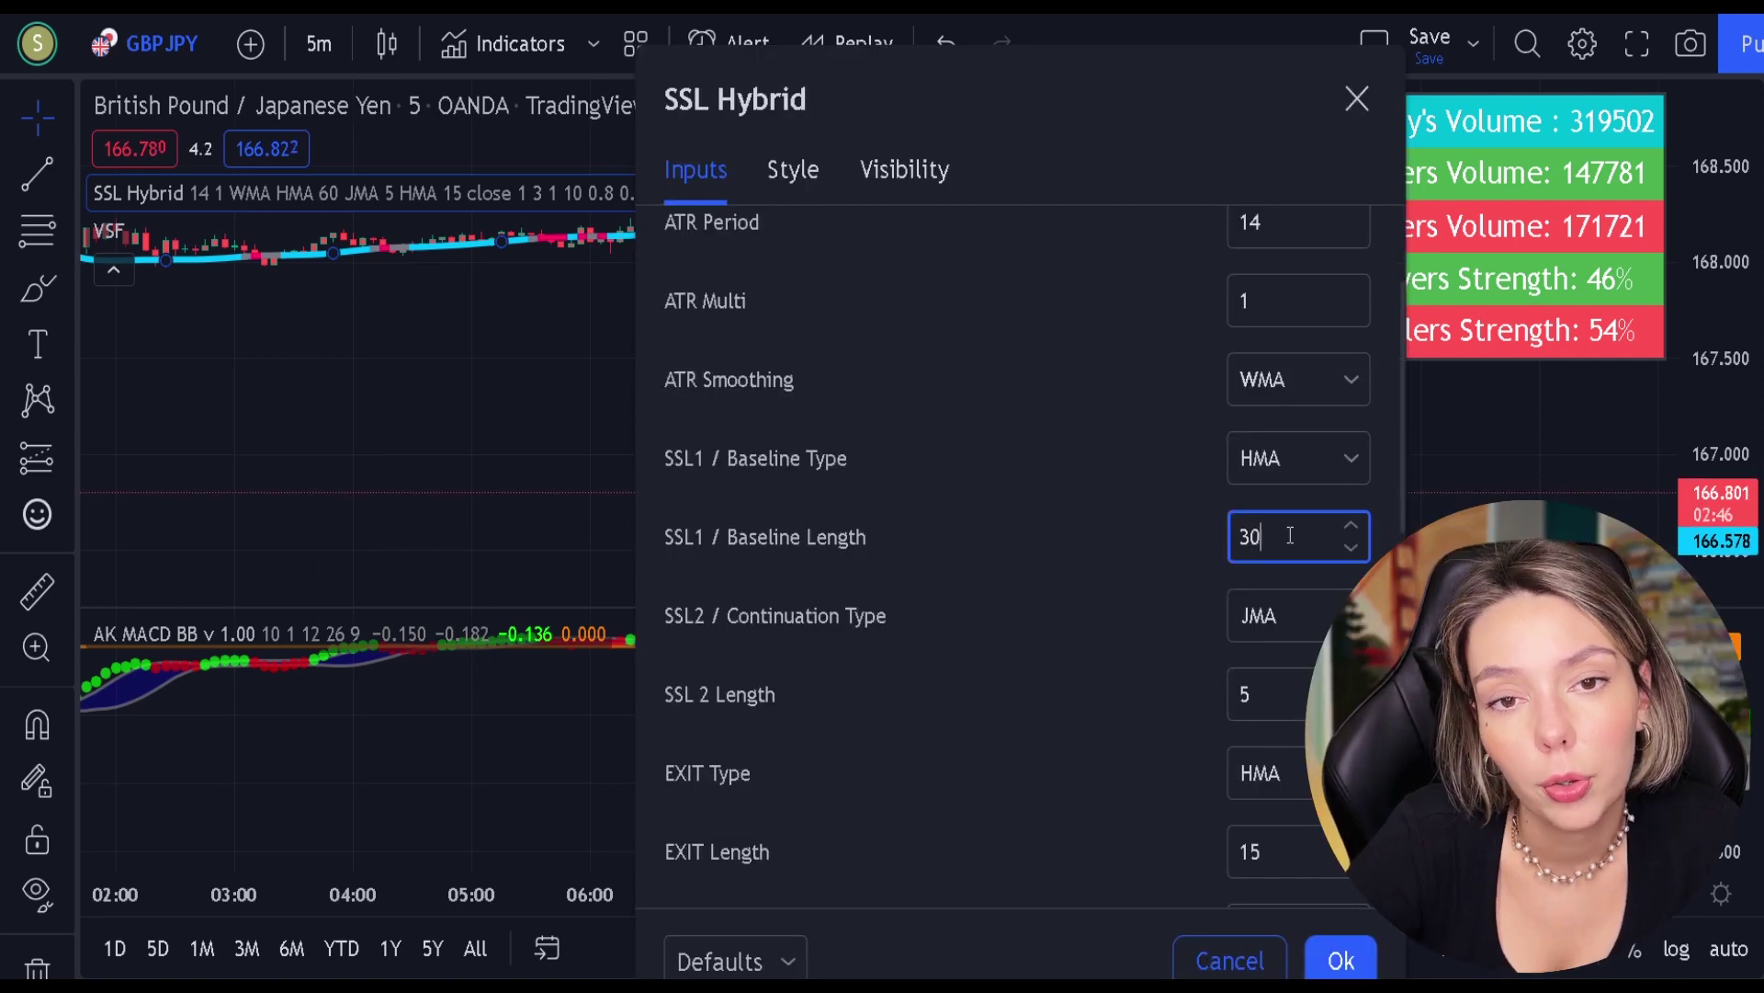
left_click(1114, 640)
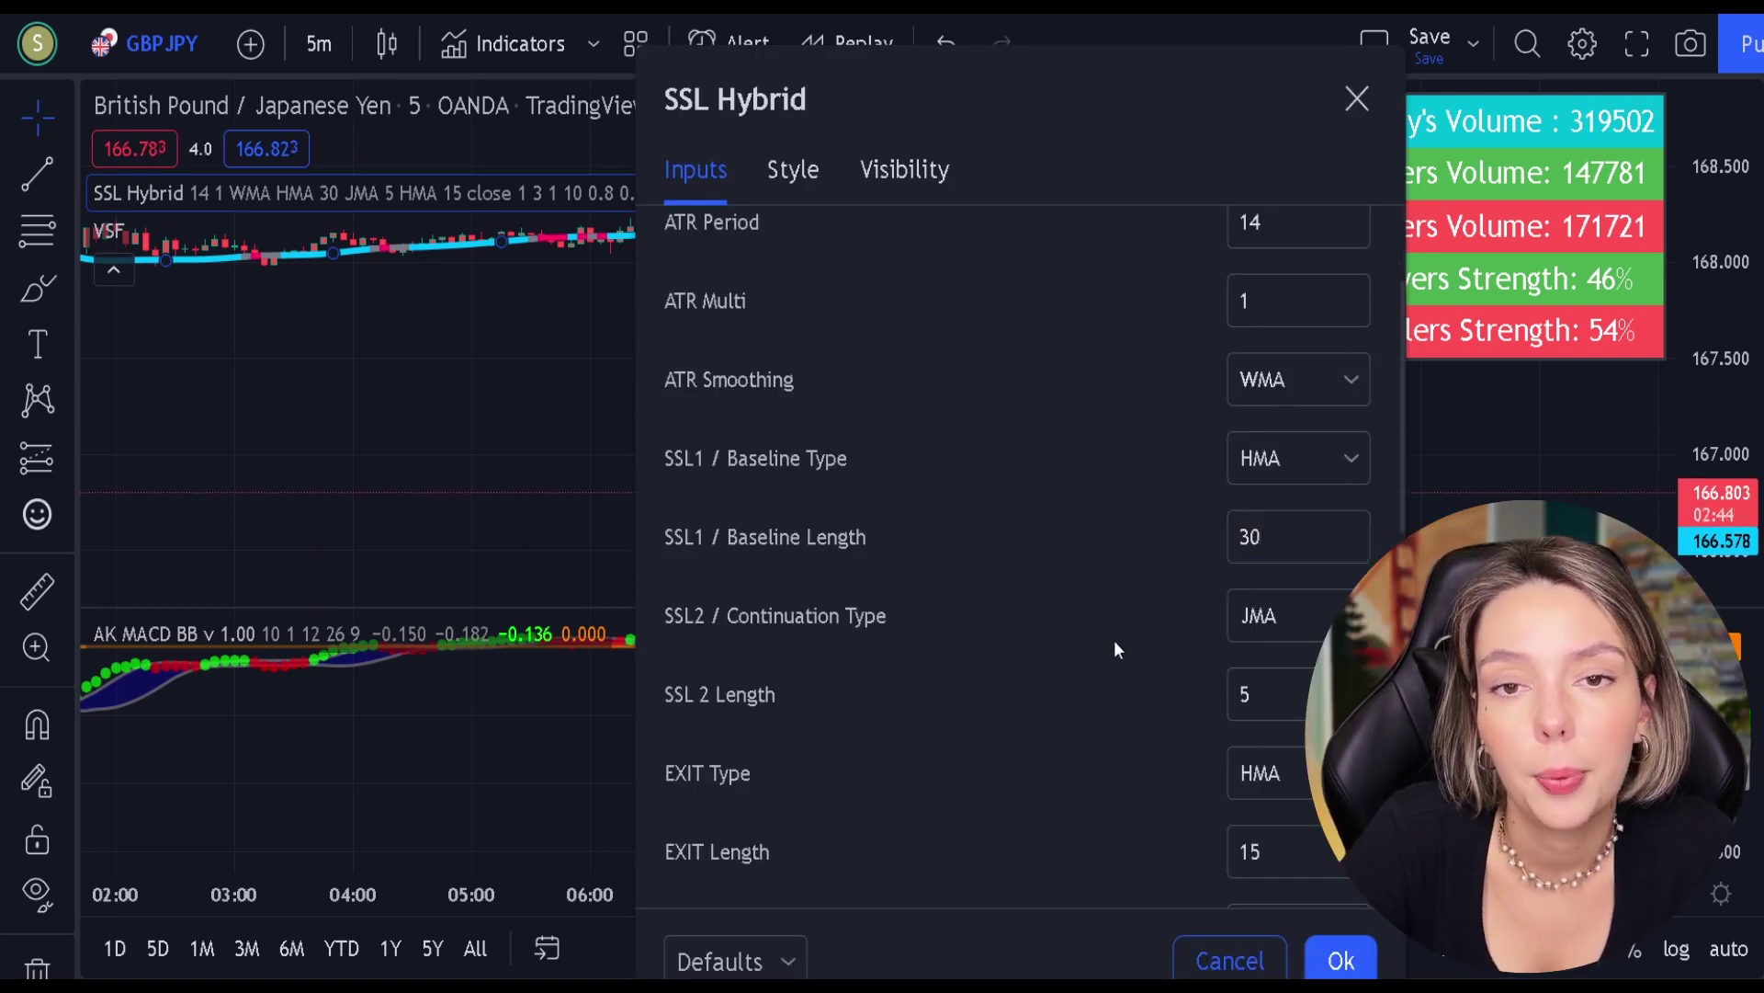
left_click(1307, 452)
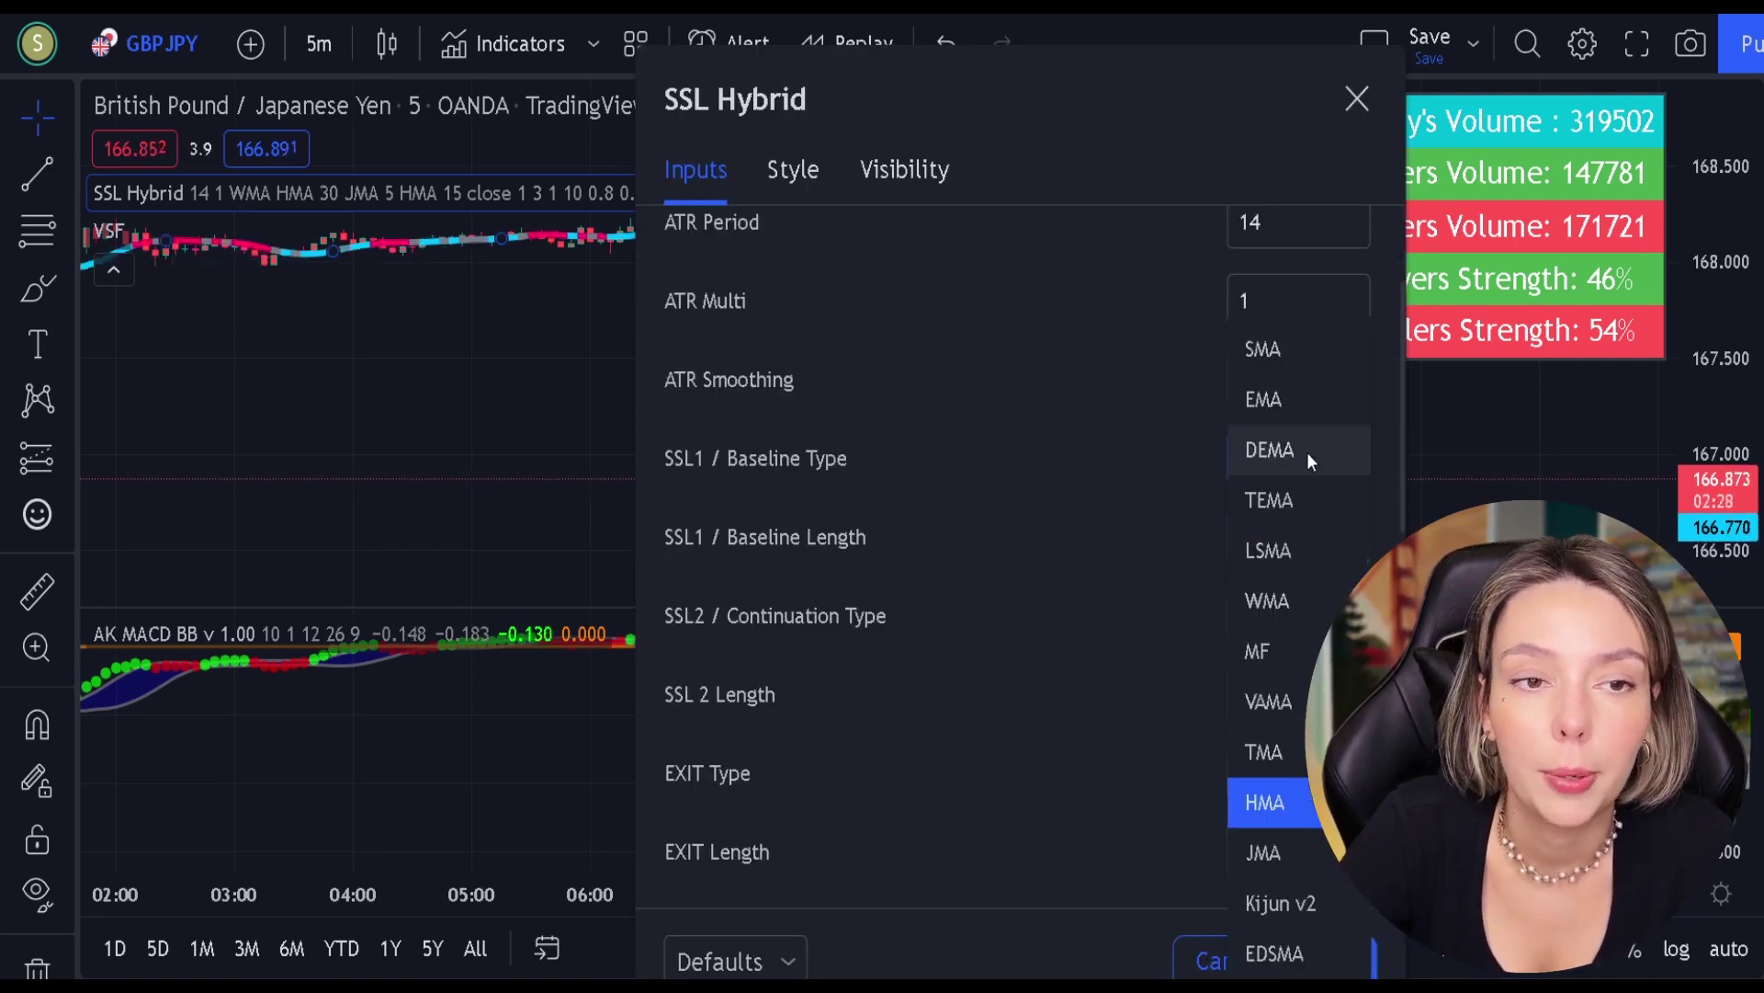
left_click(1271, 401)
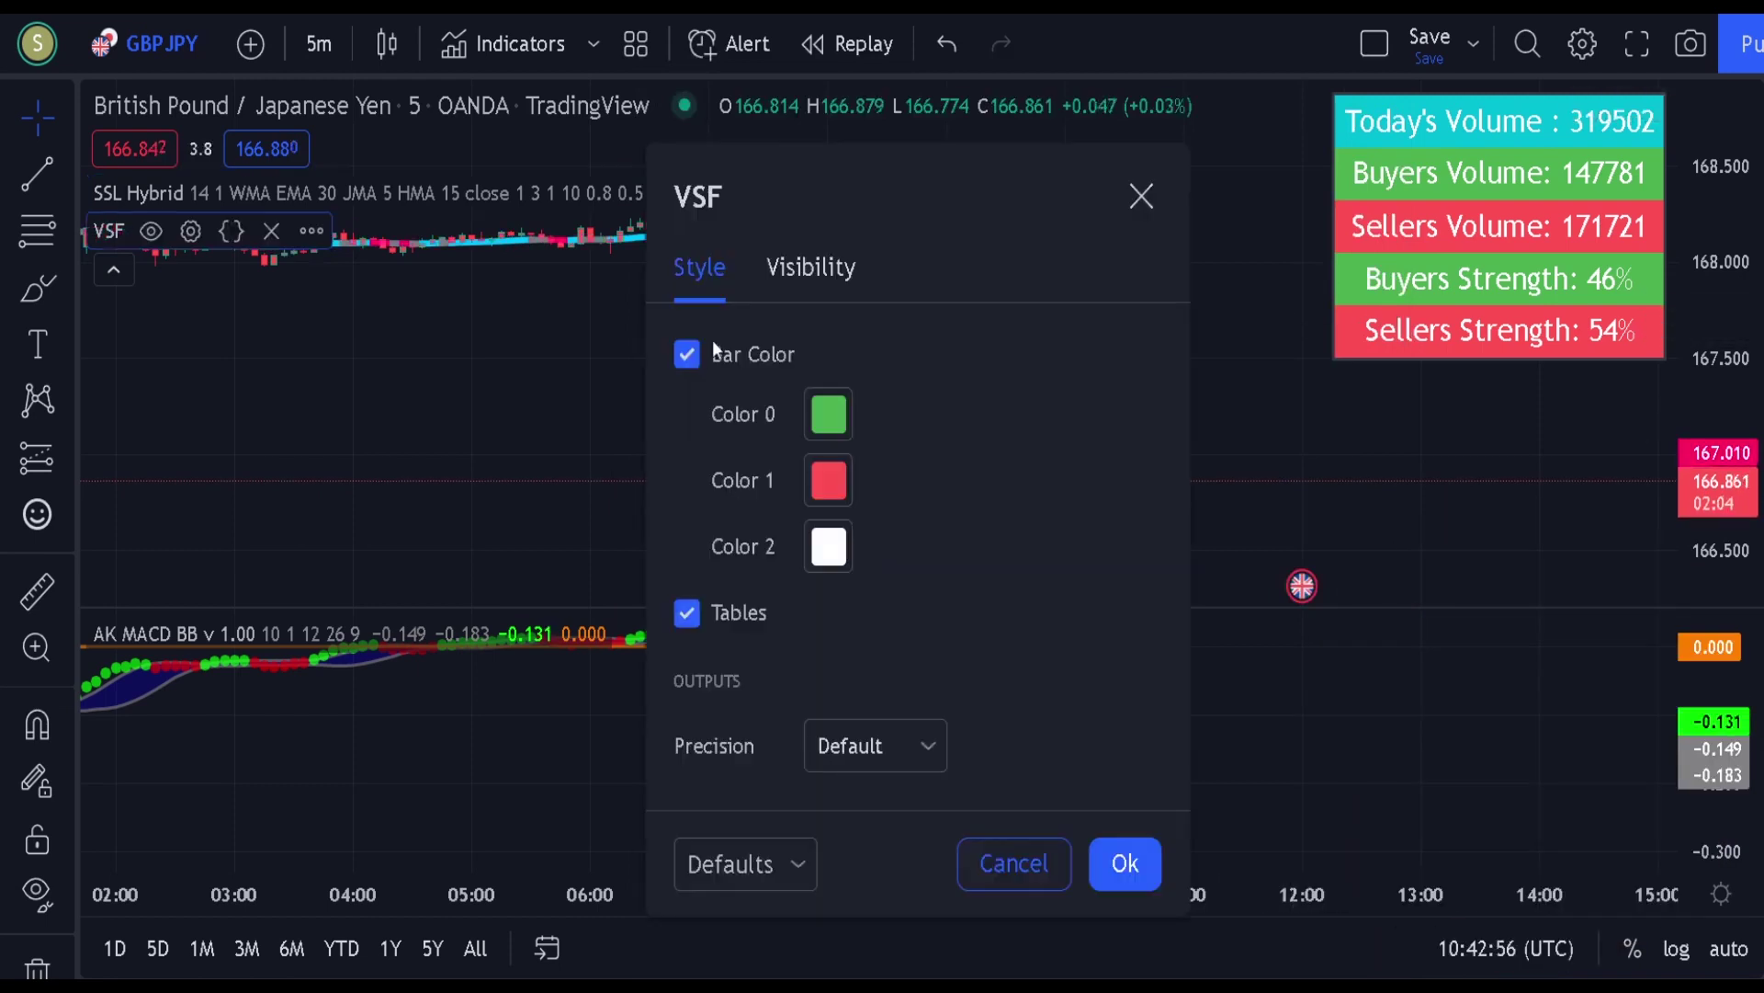
- Turn off Bar Color in the VSF indicator's style settings and apply the change
left_click(689, 355)
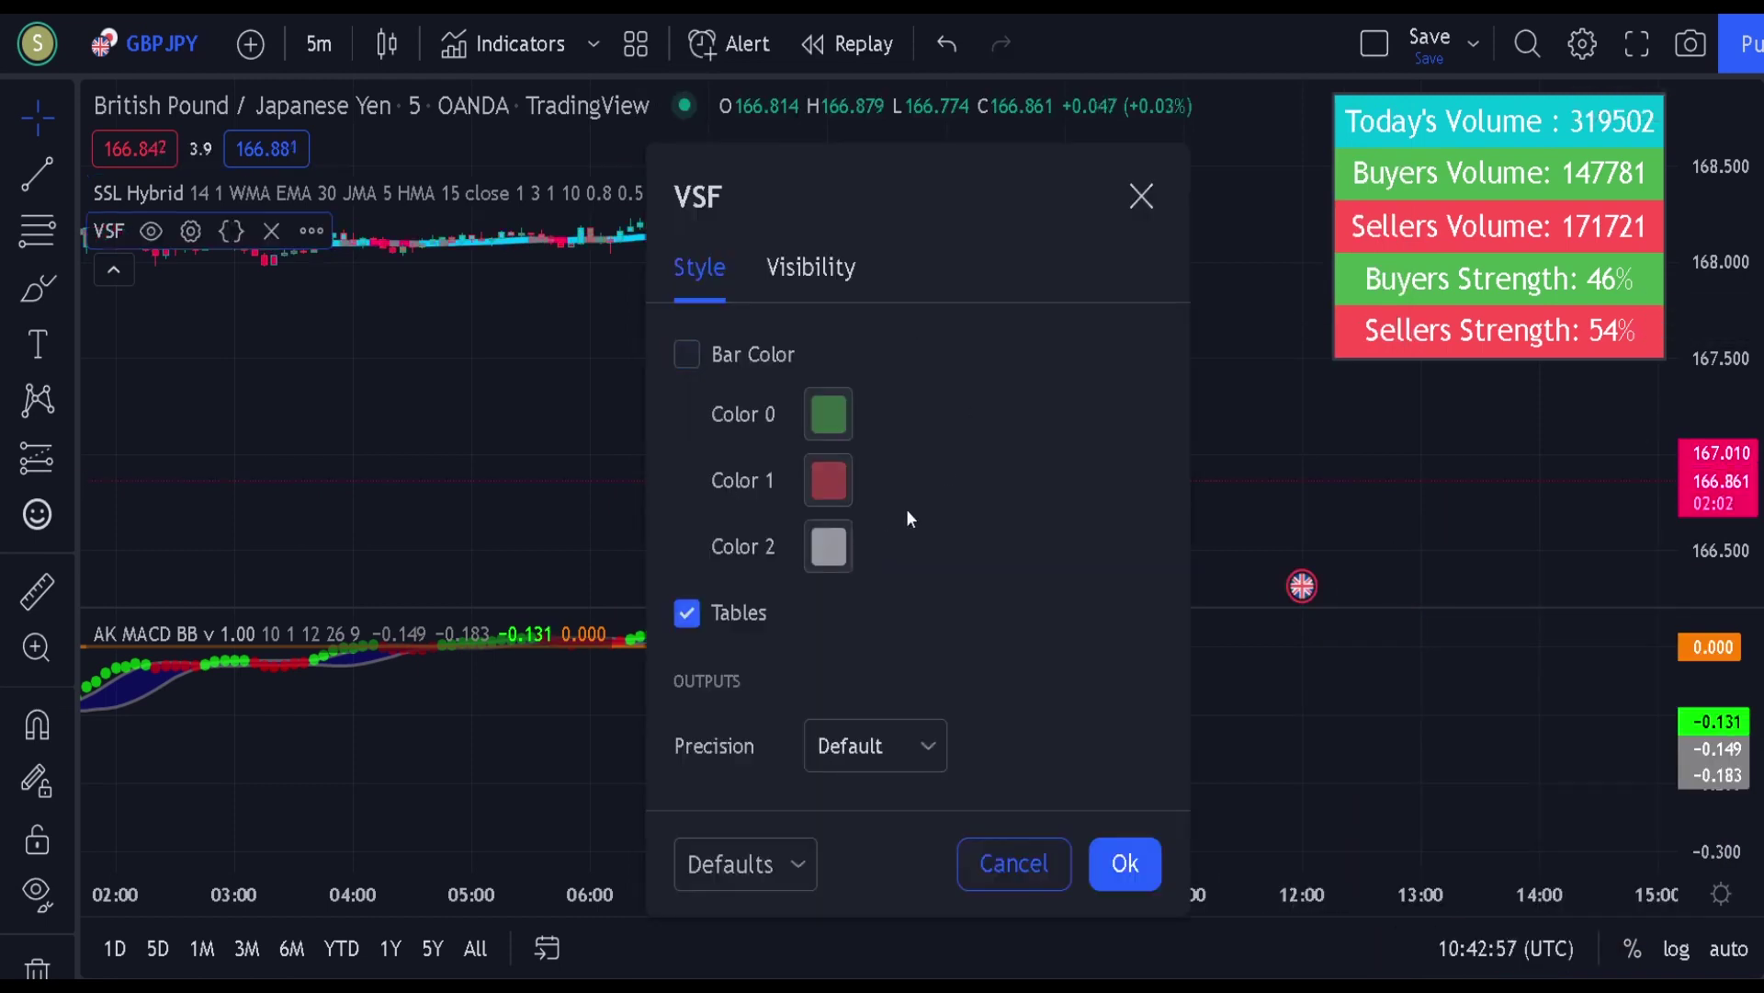
left_click(1096, 865)
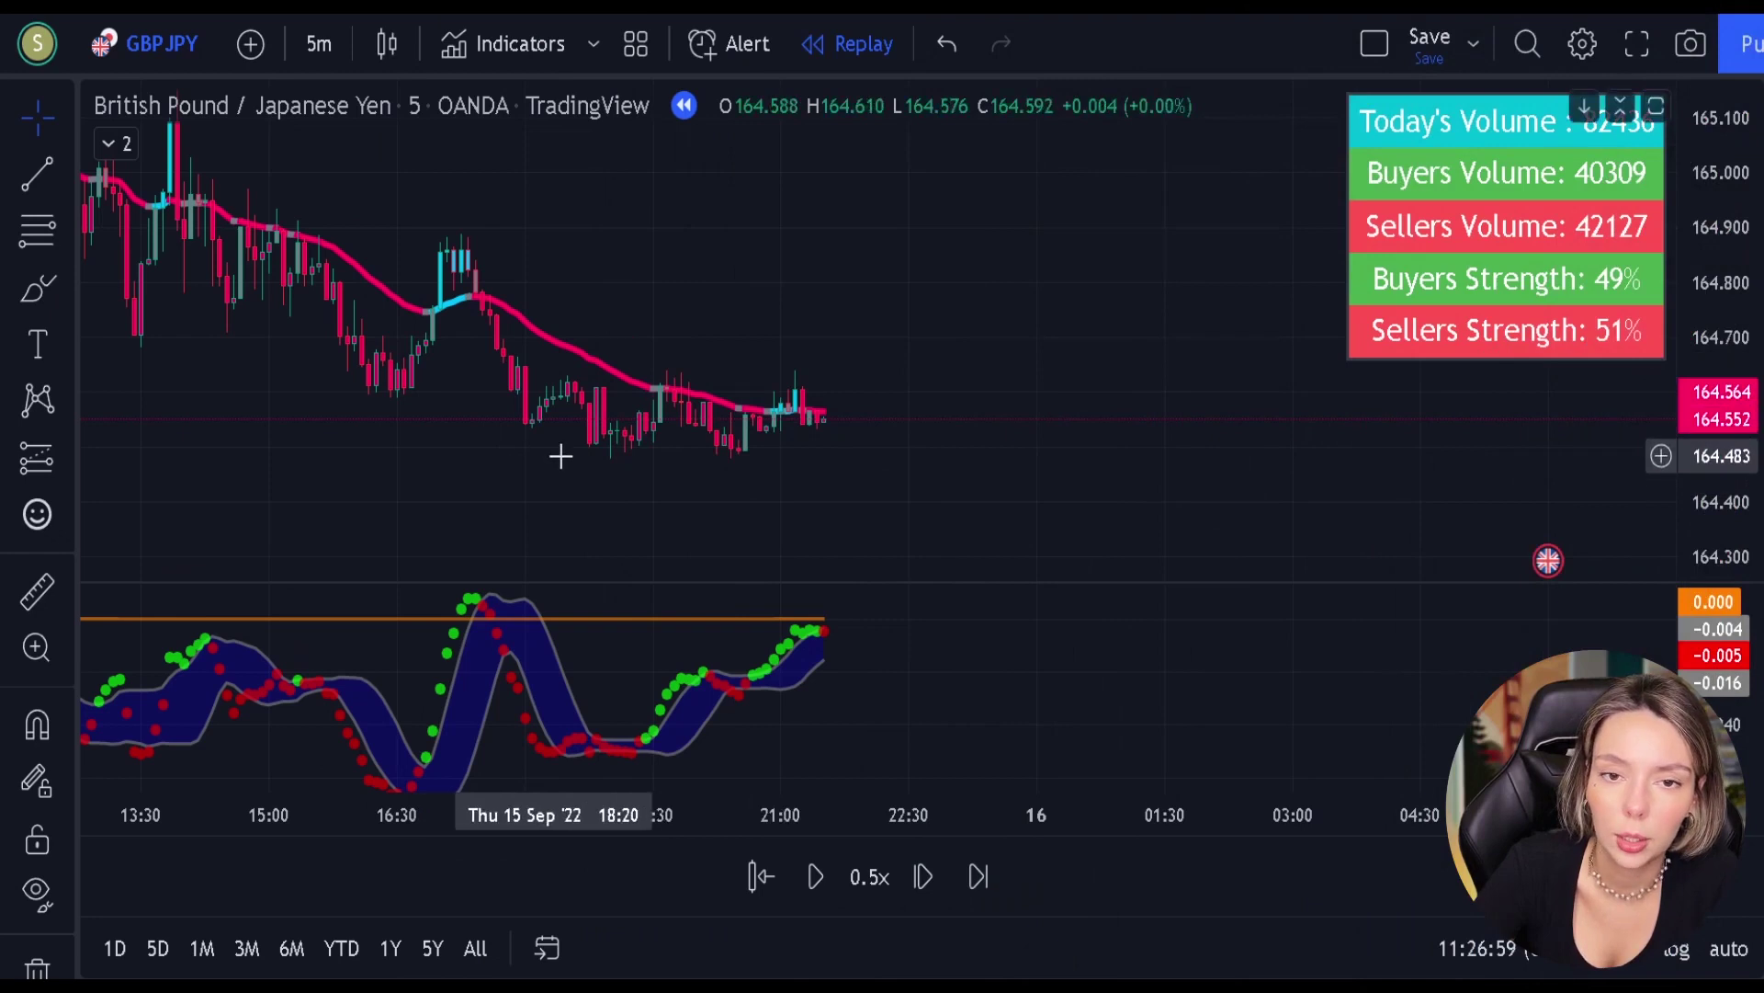
- Mark the price decline and the candles around the SSL baseline with freehand brush strokes, undoing each mark
left_click(59, 291)
mouse_move(599, 291)
left_mouse_down()
mouse_move(650, 407)
mouse_move(772, 367)
mouse_move(615, 293)
left_mouse_up()
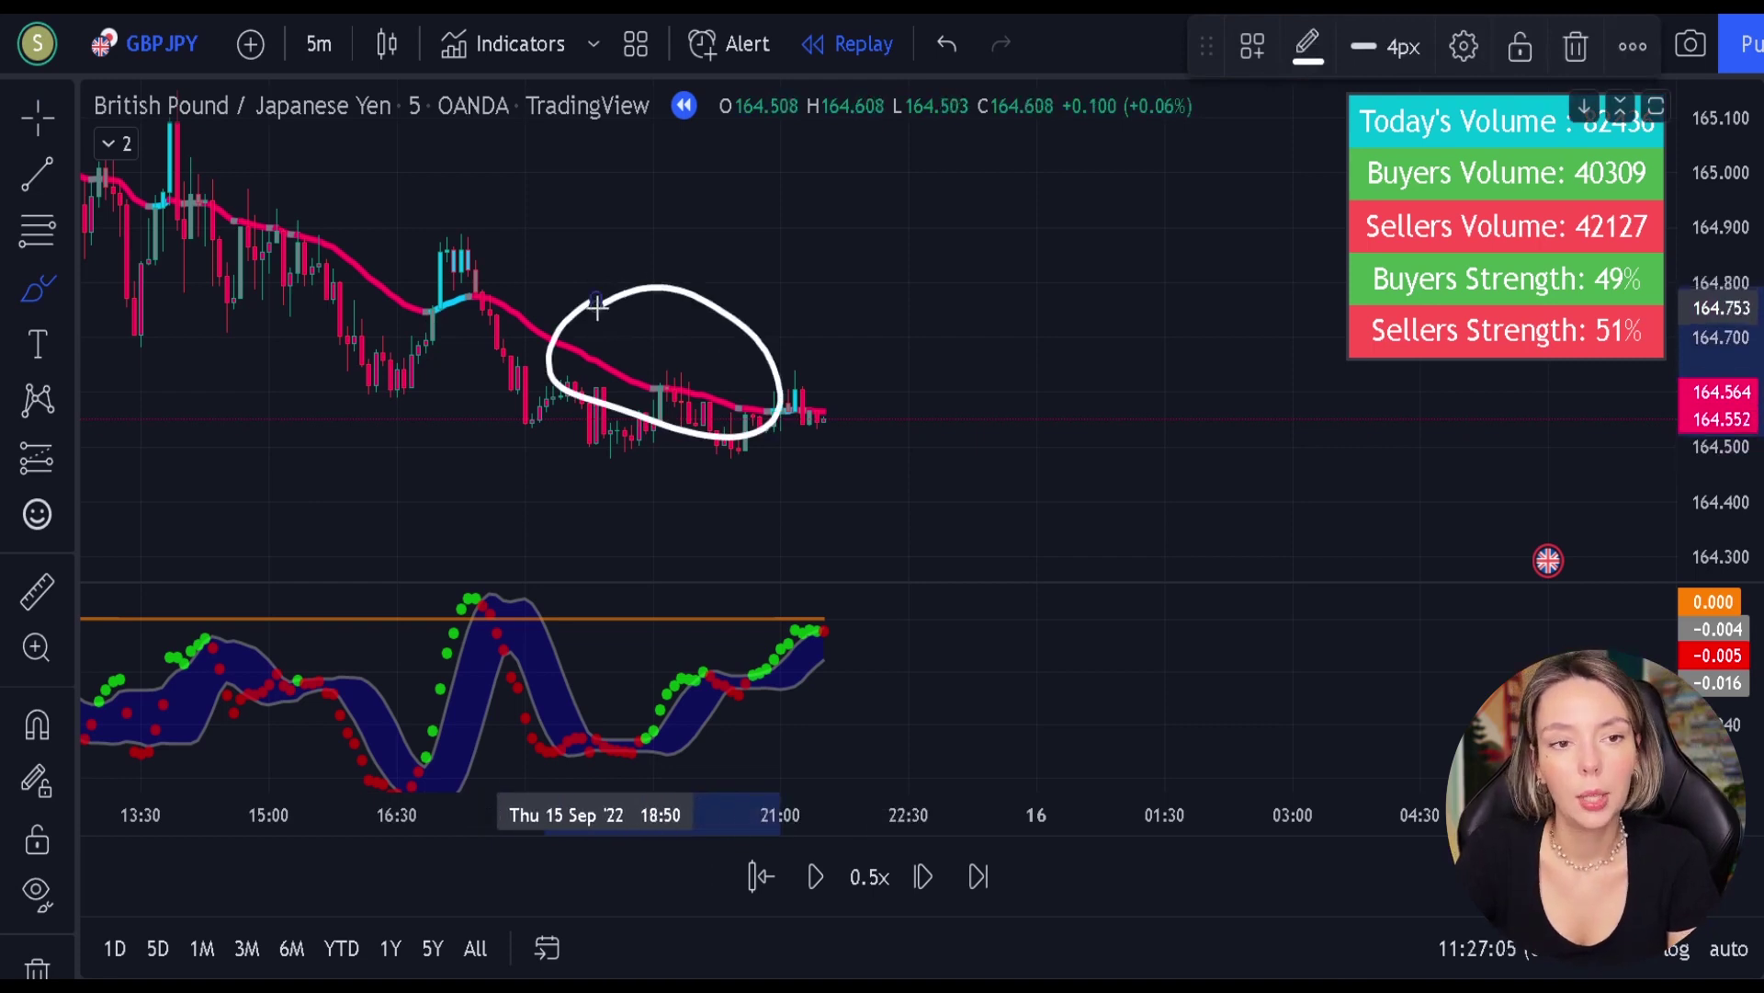
key("ctrl+z")
mouse_move(788, 391)
left_mouse_down()
mouse_move(762, 418)
mouse_move(832, 439)
mouse_move(813, 381)
left_mouse_up()
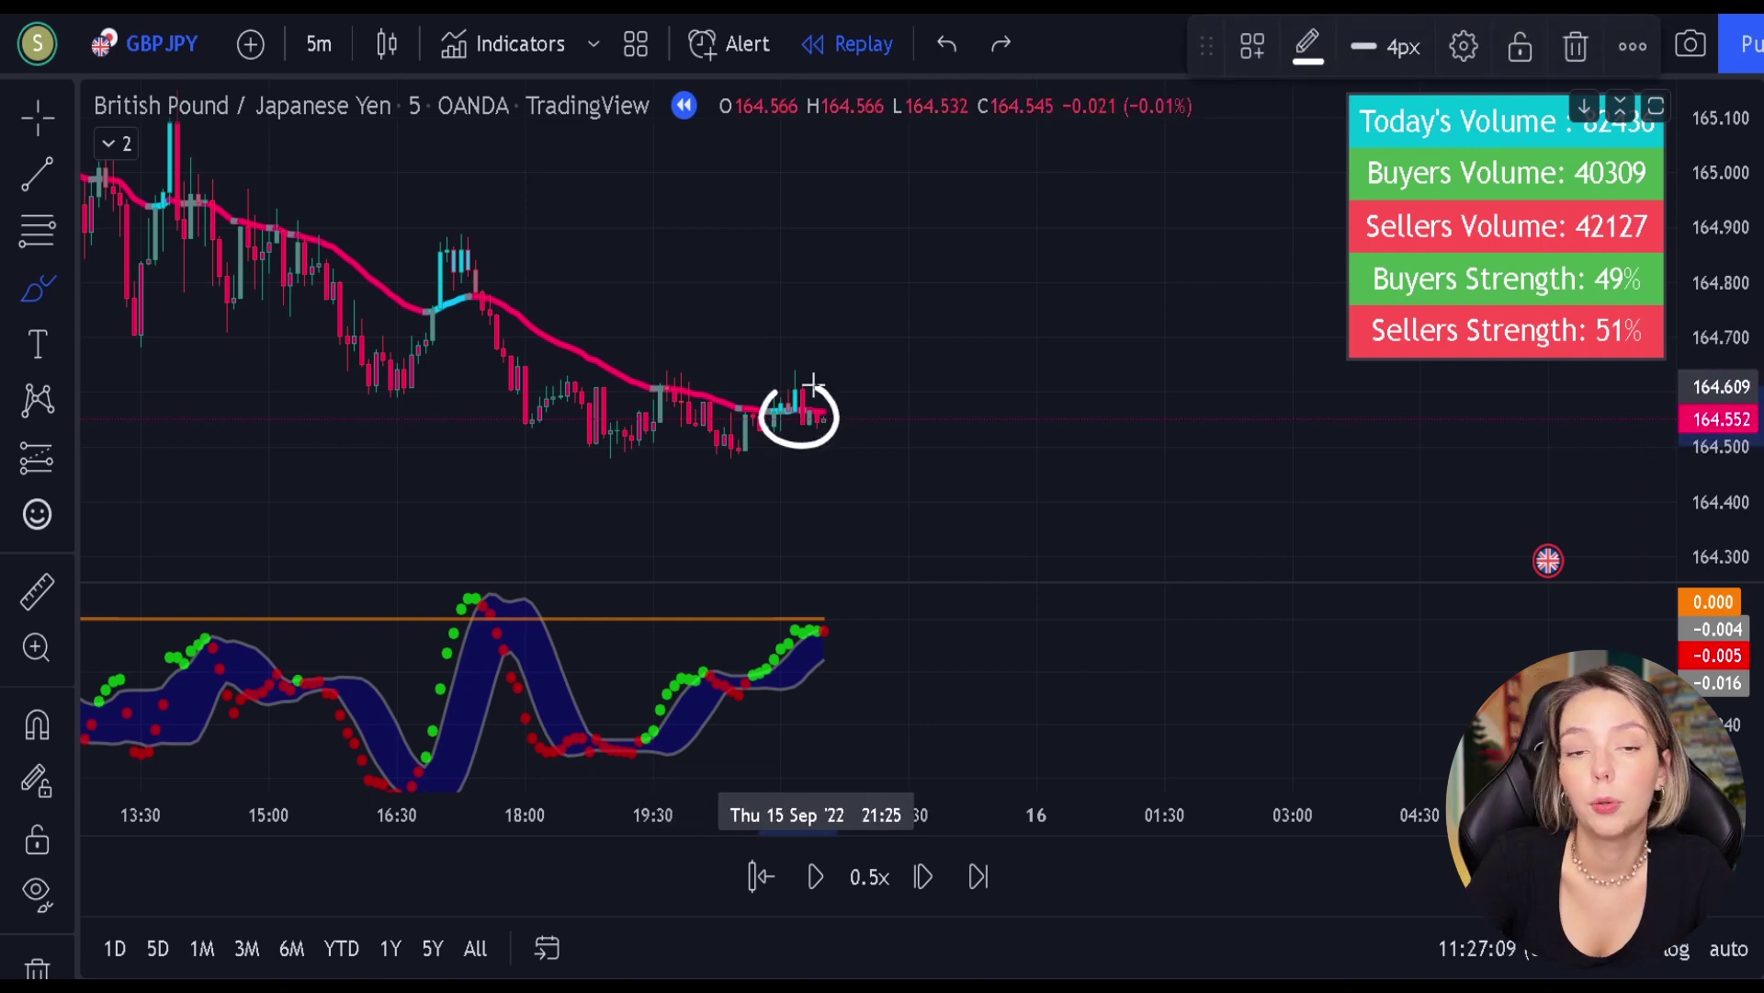
key("ctrl+z")
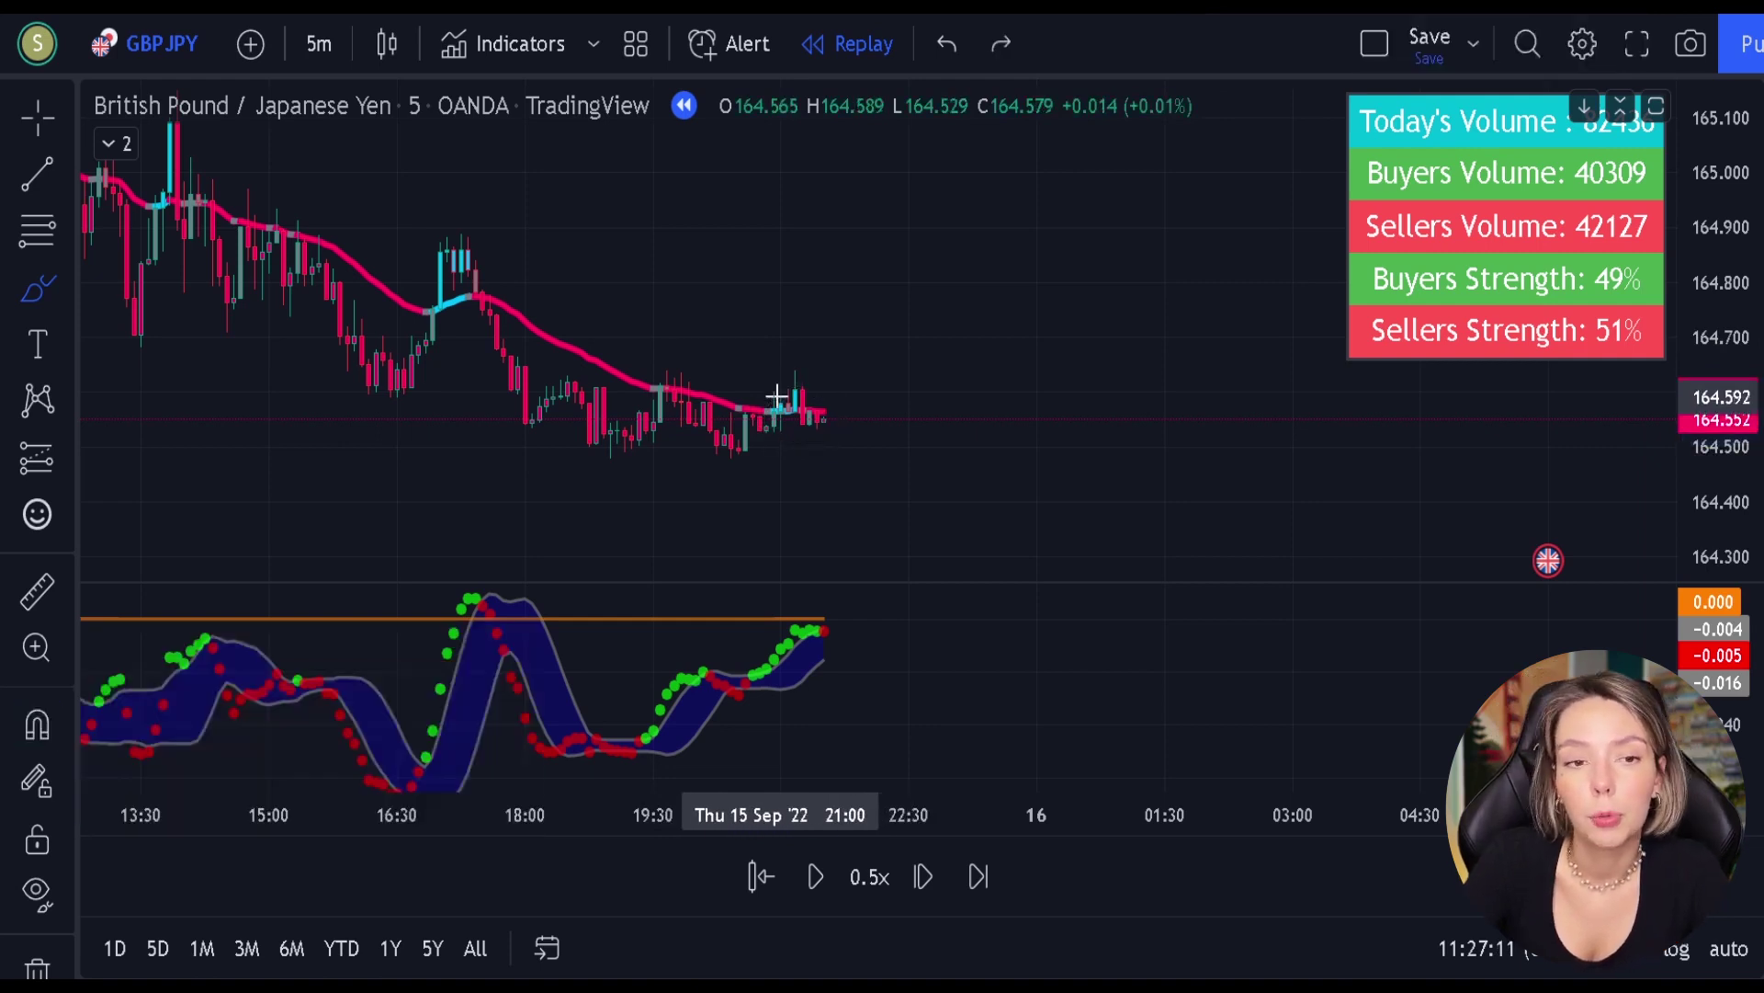
mouse_move(431, 323)
left_mouse_down()
mouse_move(448, 287)
mouse_move(460, 299)
mouse_move(425, 308)
mouse_move(438, 338)
left_mouse_up()
key("ctrl+z")
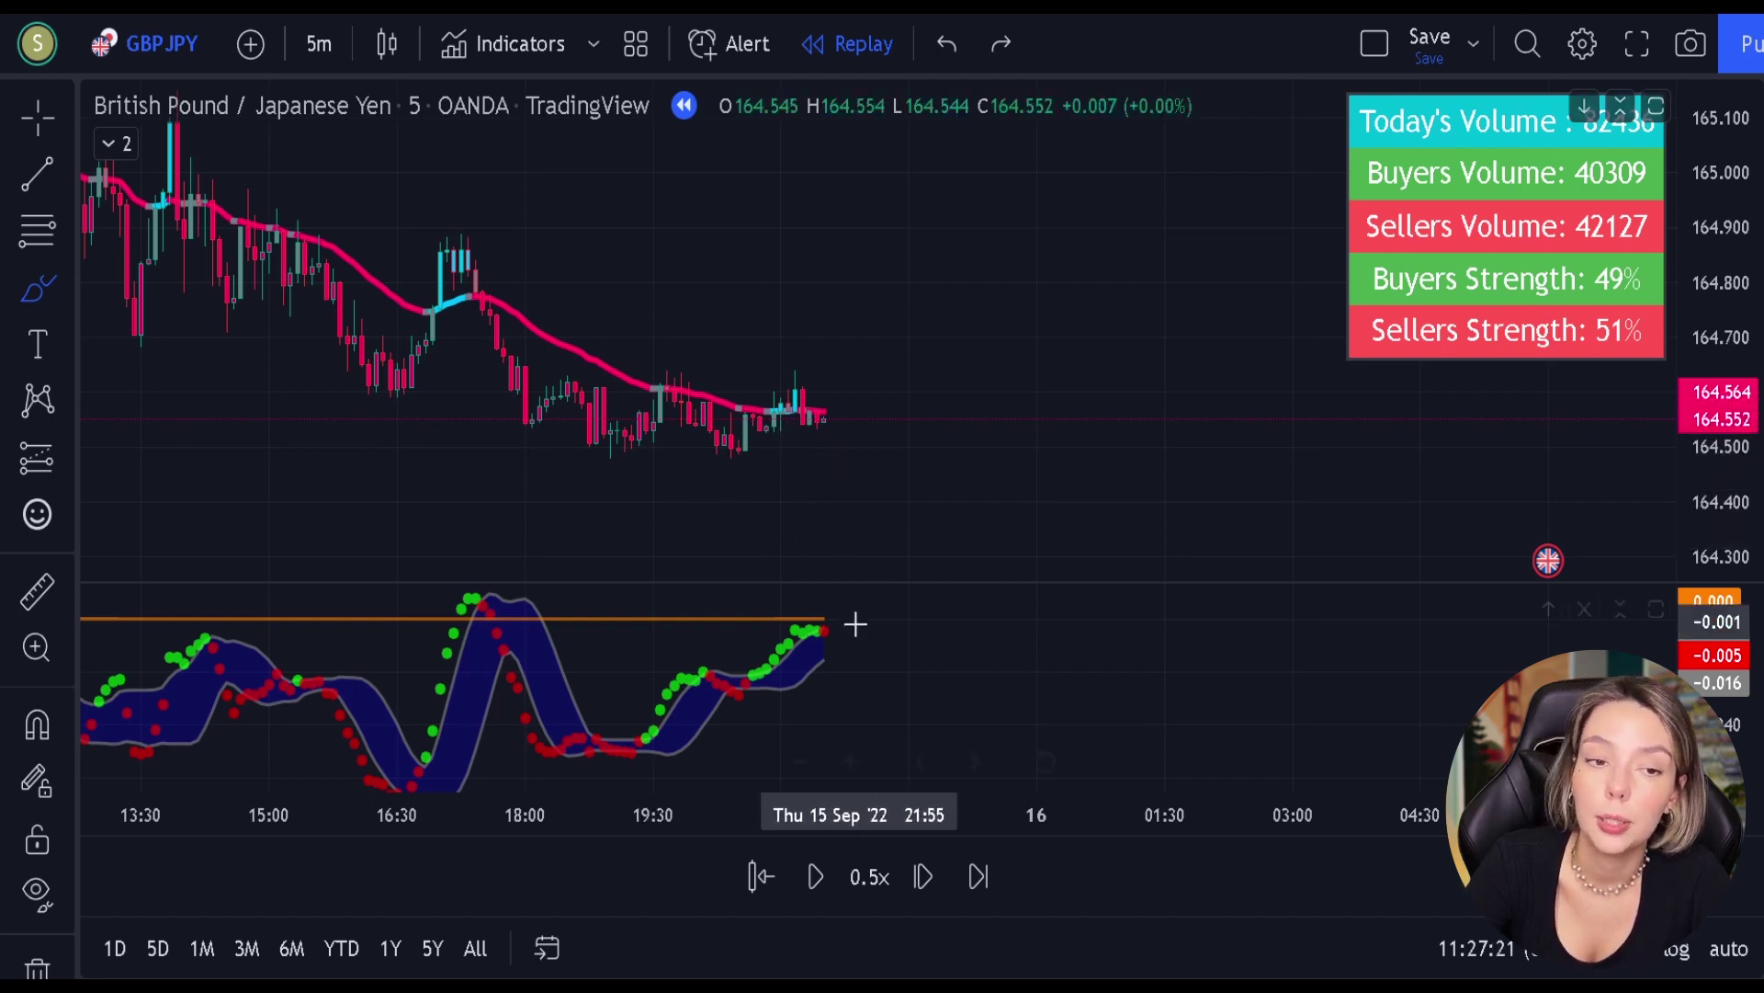
- Mark the AK MACD BB dots near the zero line with brush circles and a check mark, undoing each mark
mouse_move(853, 623)
left_mouse_down()
mouse_move(777, 634)
mouse_move(853, 680)
left_mouse_up()
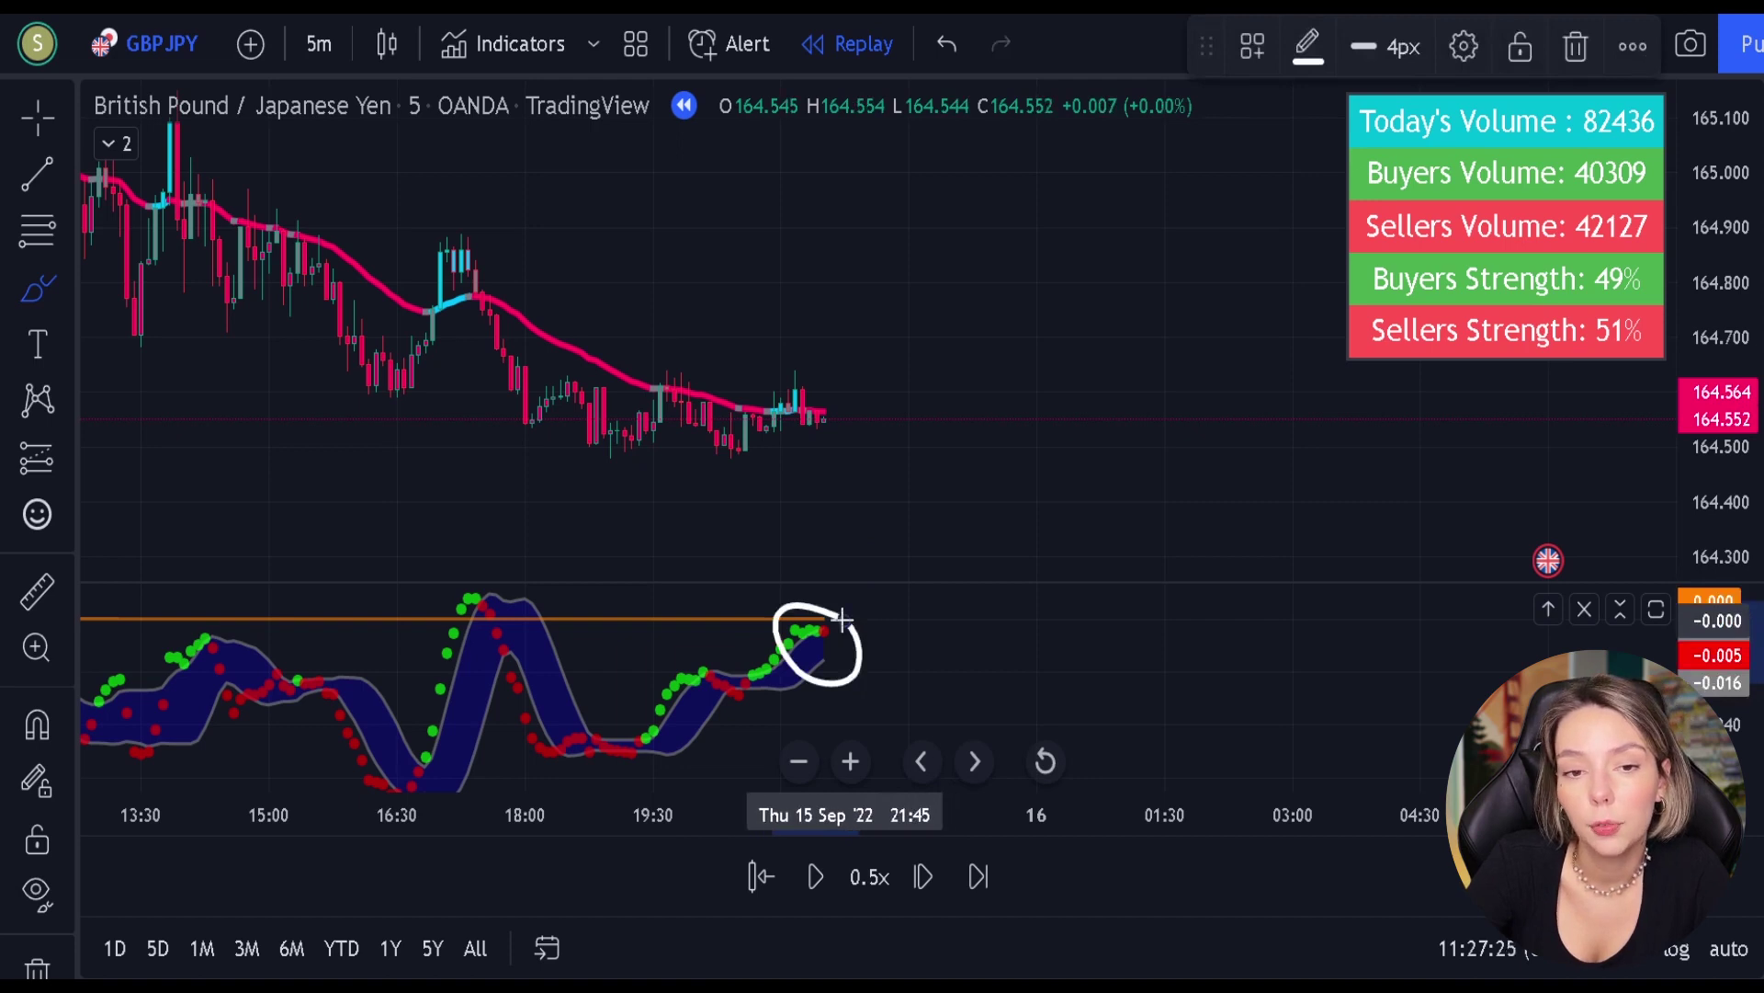
key("ctrl+z")
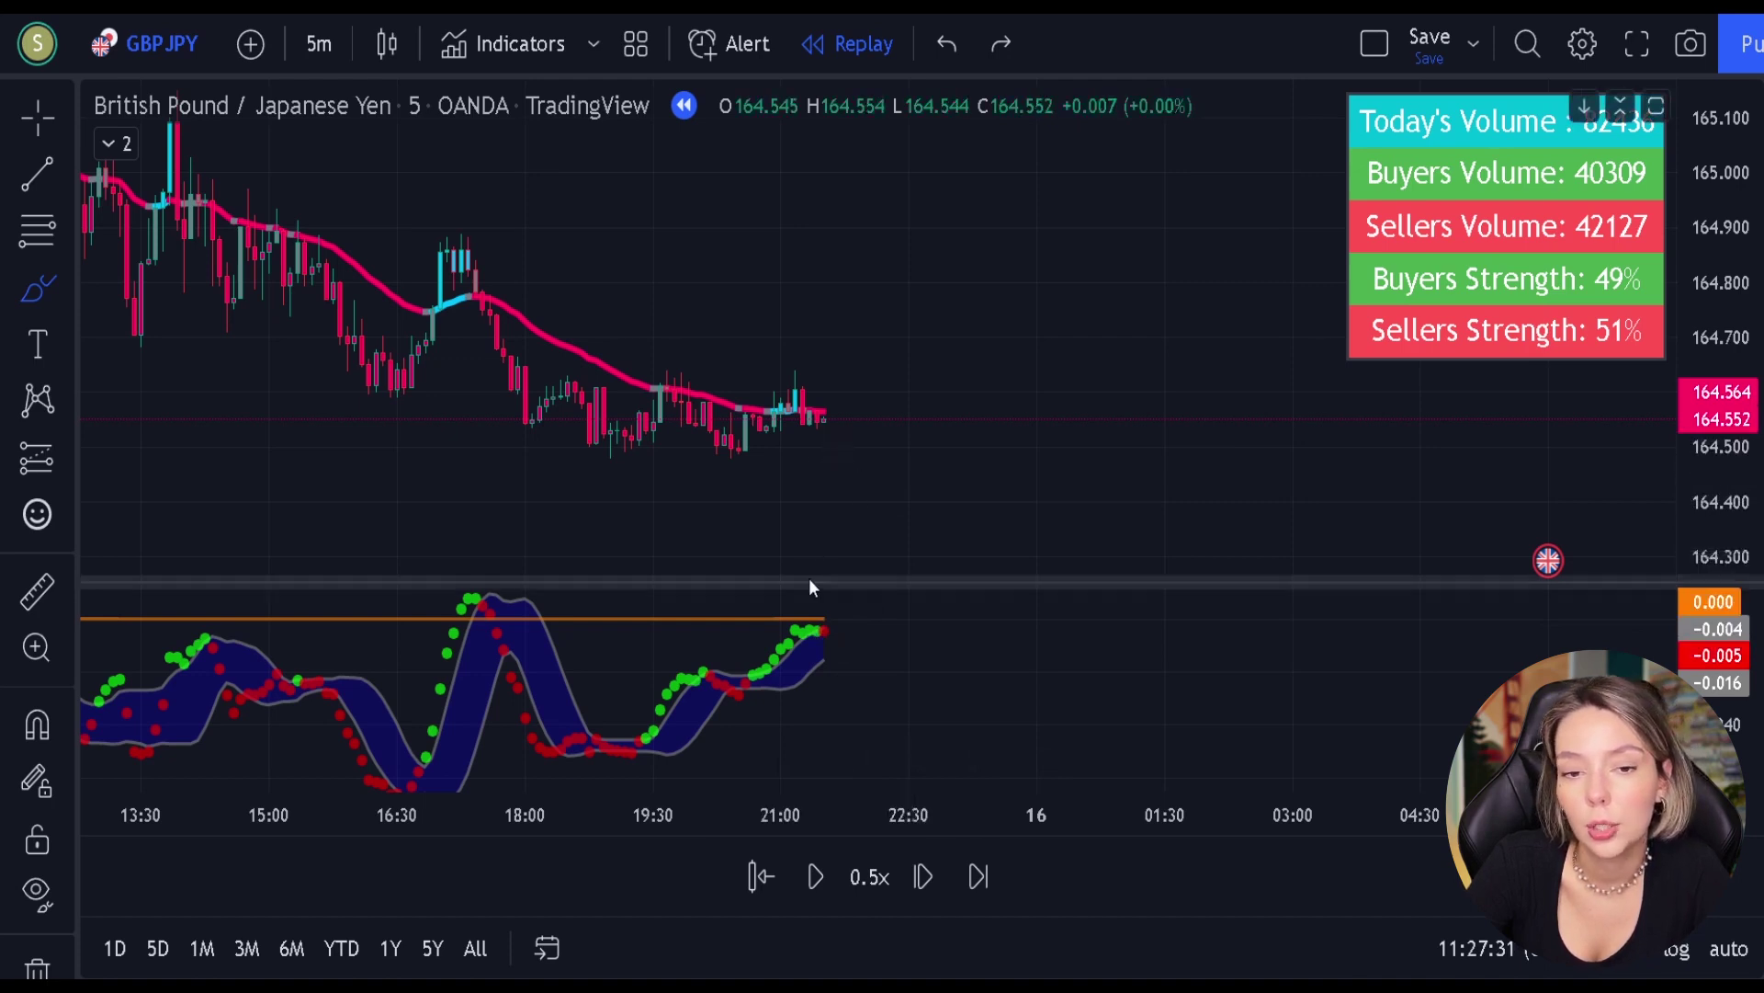
mouse_move(519, 600)
left_mouse_down()
mouse_move(443, 608)
mouse_move(544, 608)
mouse_move(450, 591)
mouse_move(445, 609)
mouse_move(542, 604)
left_mouse_up()
key("ctrl")
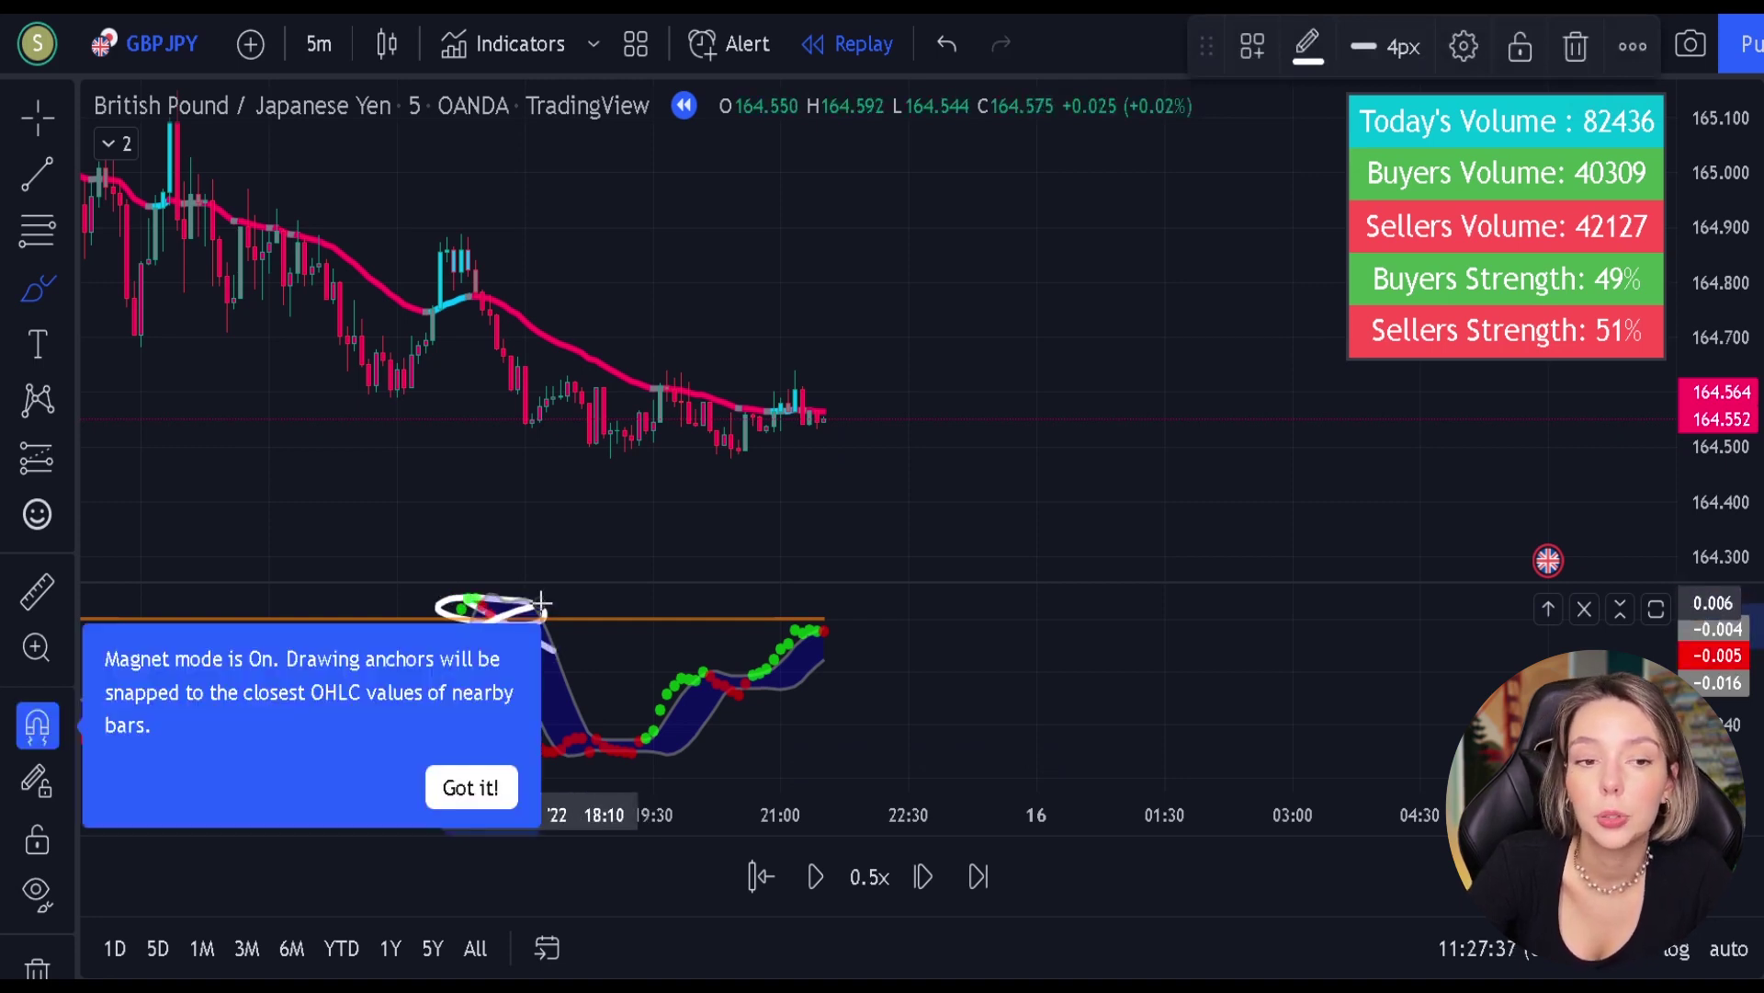
key("ctrl+z")
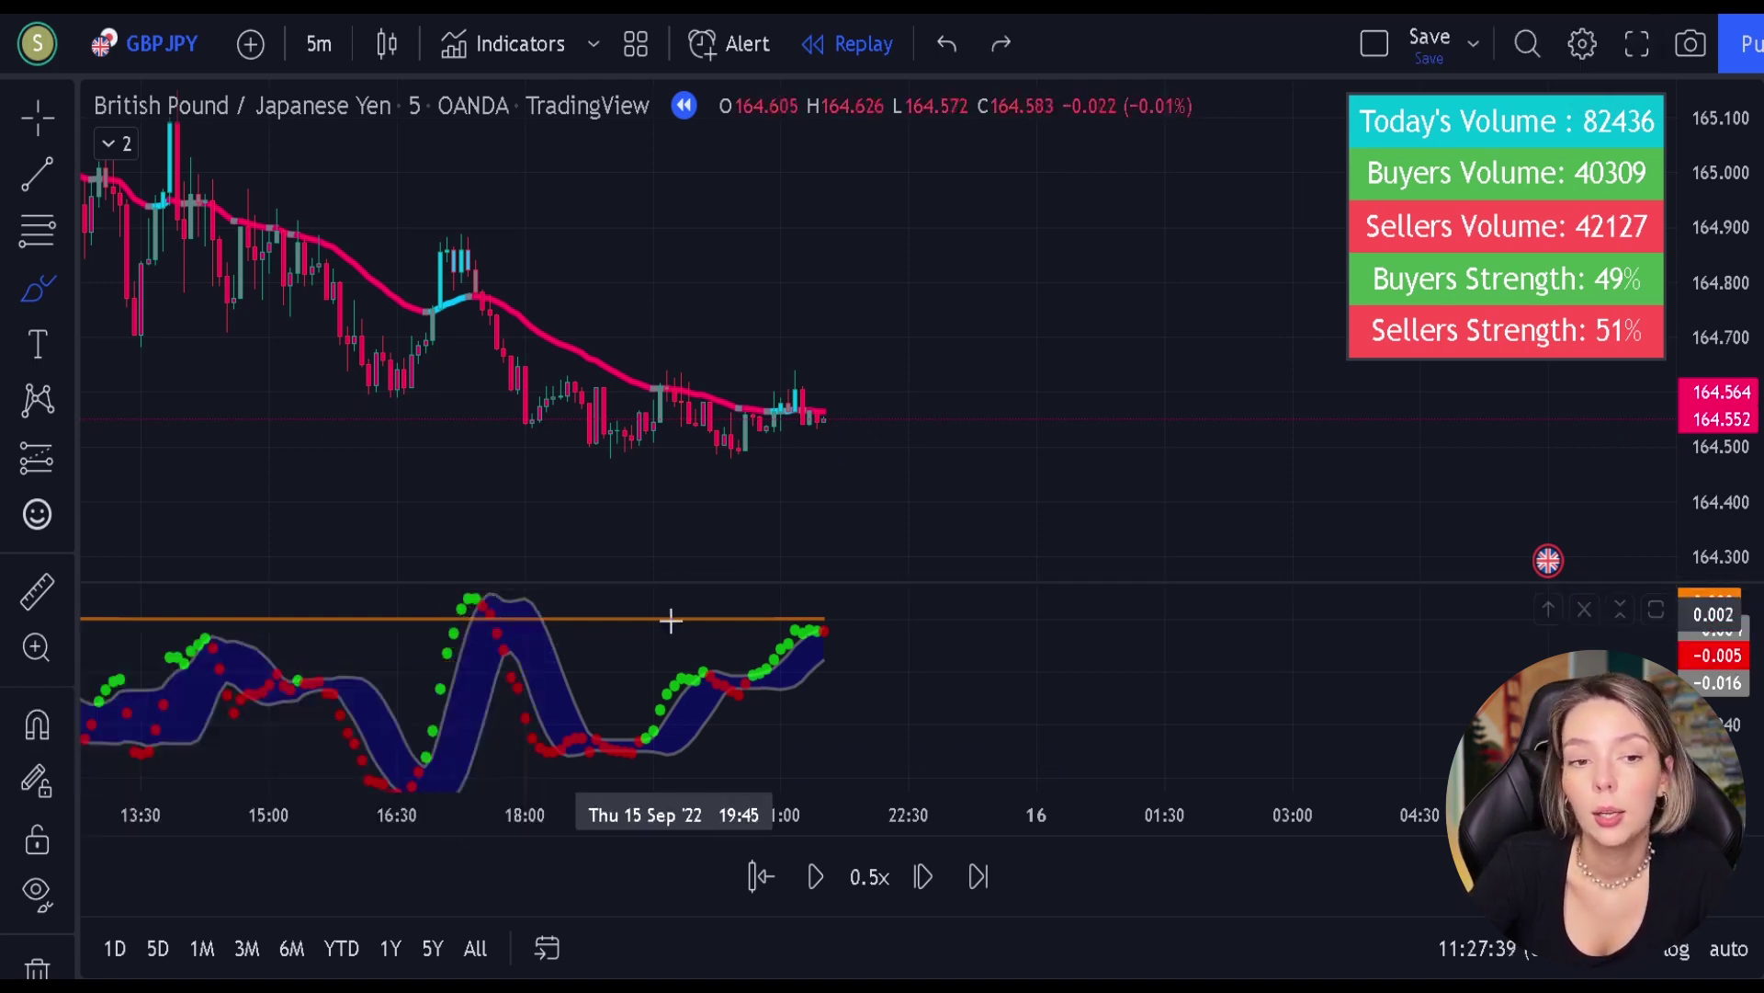
mouse_move(839, 604)
left_mouse_down()
mouse_move(868, 634)
mouse_move(902, 585)
left_mouse_up()
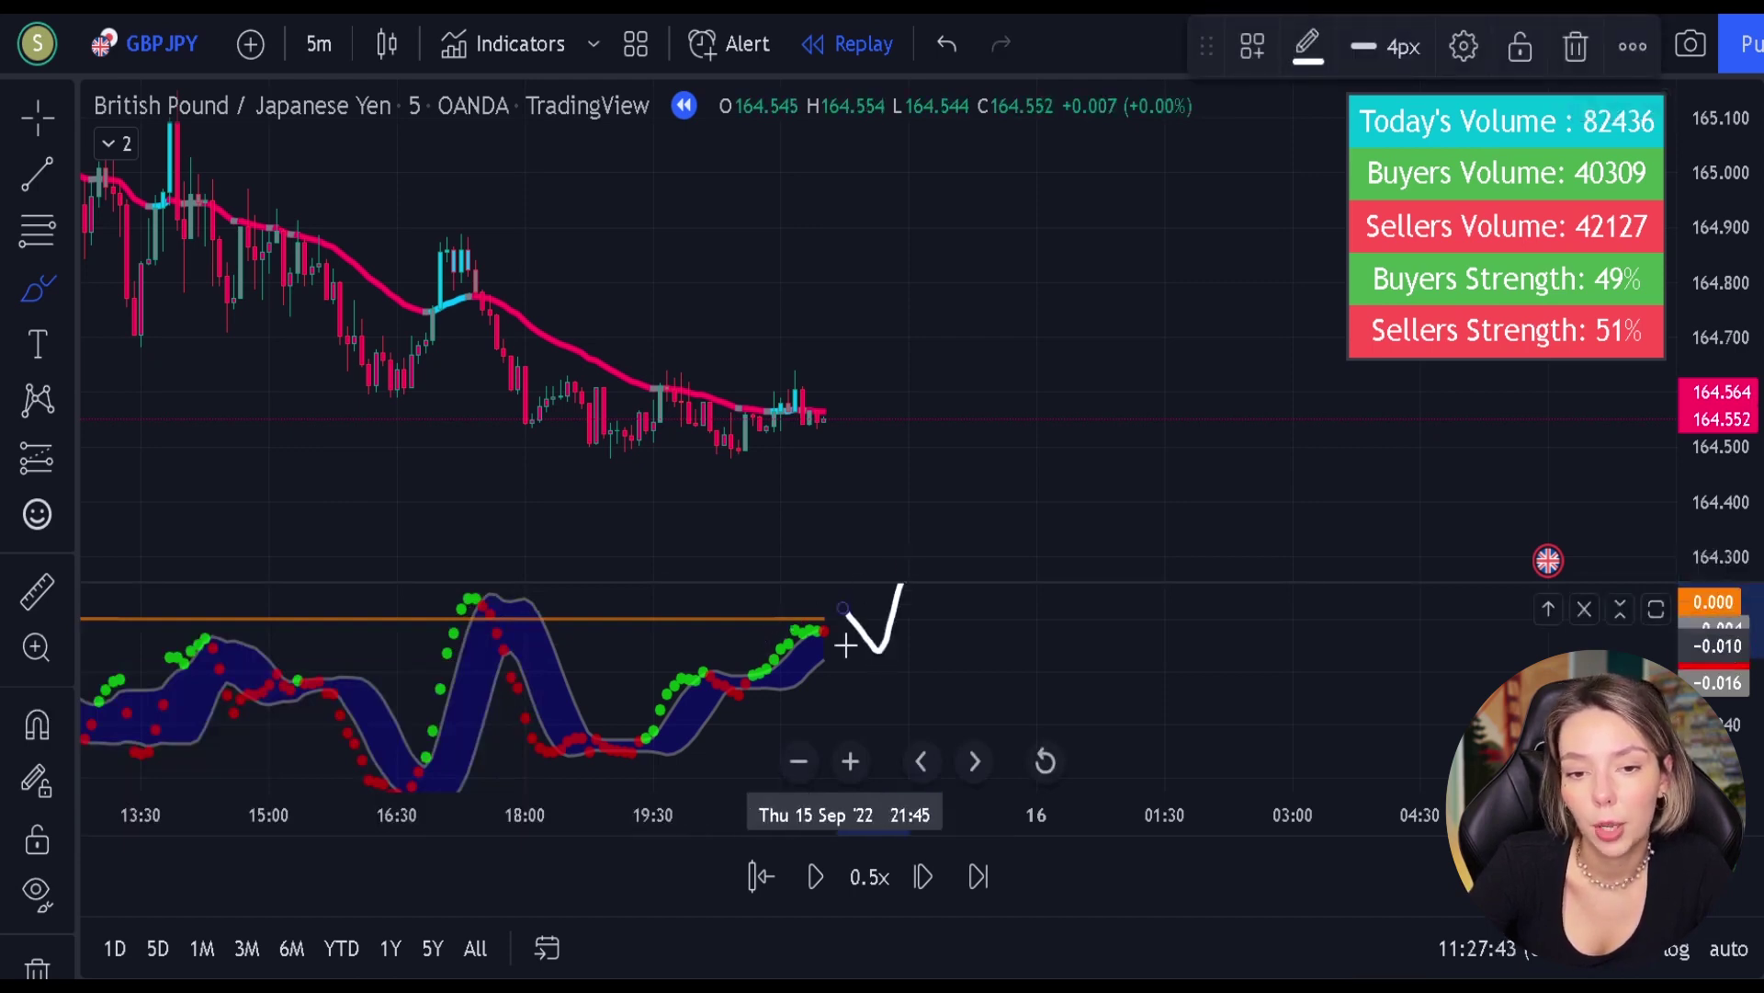
key("ctrl+z")
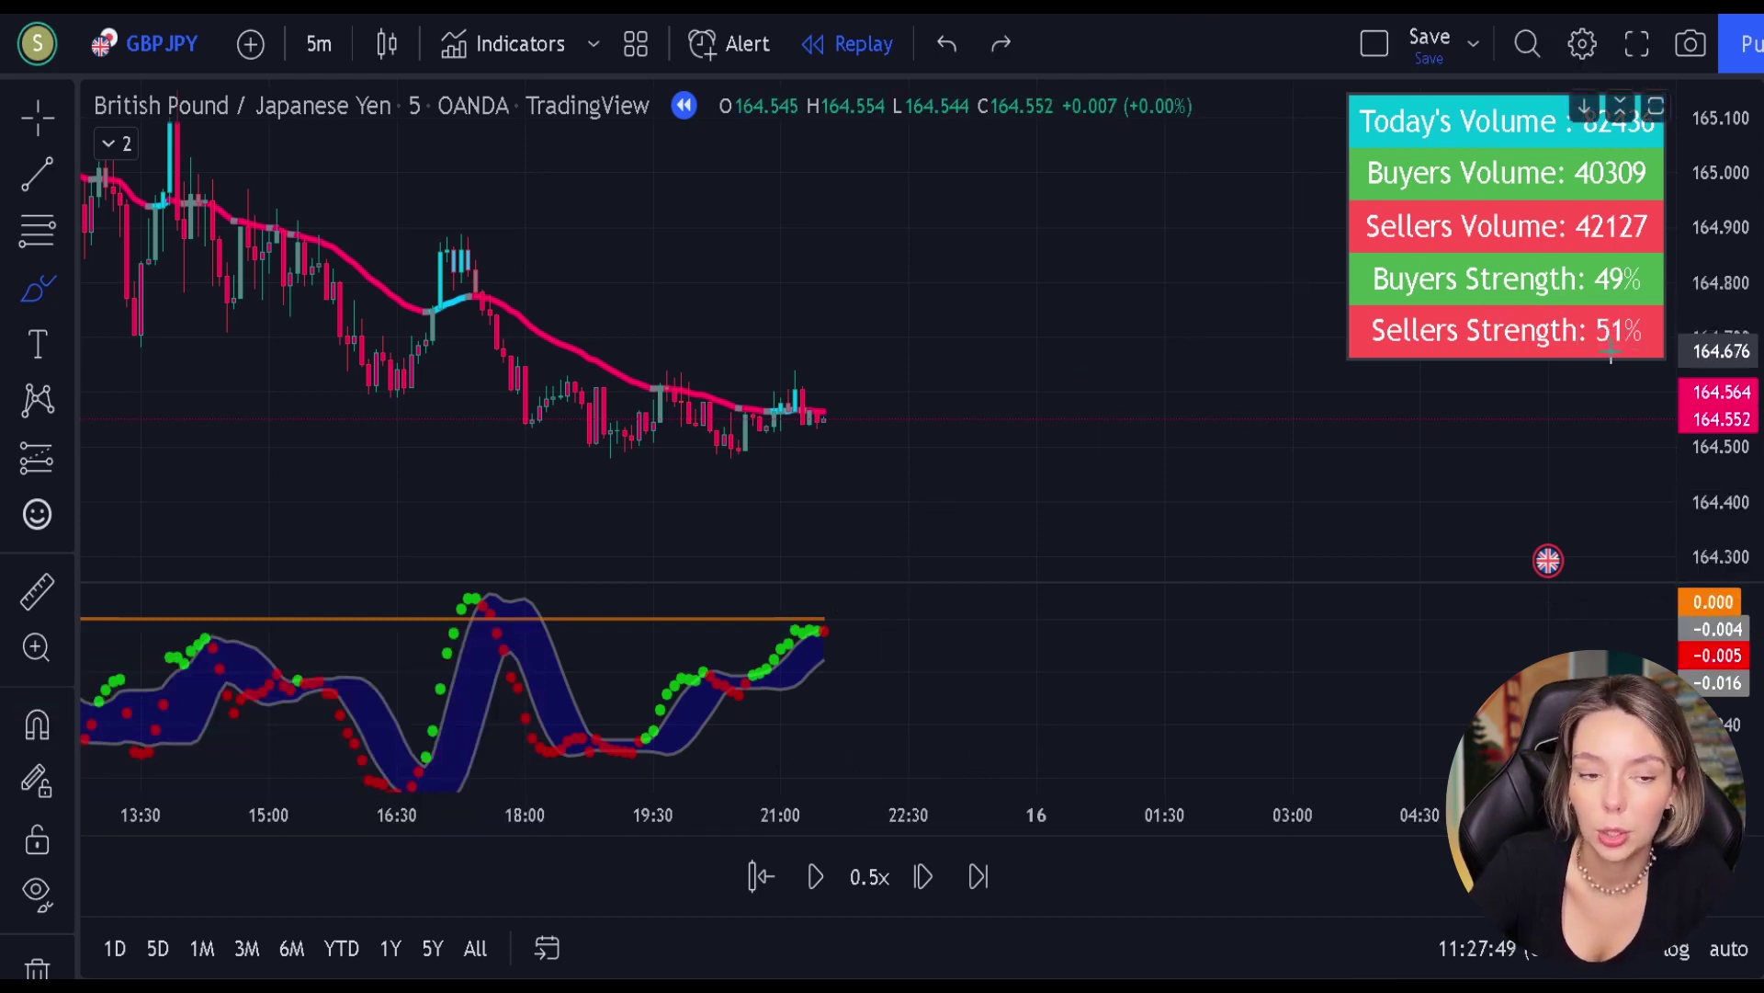
- Place a short position on the chart at the latest candle, with its entry at about 164.549
left_click(47, 472)
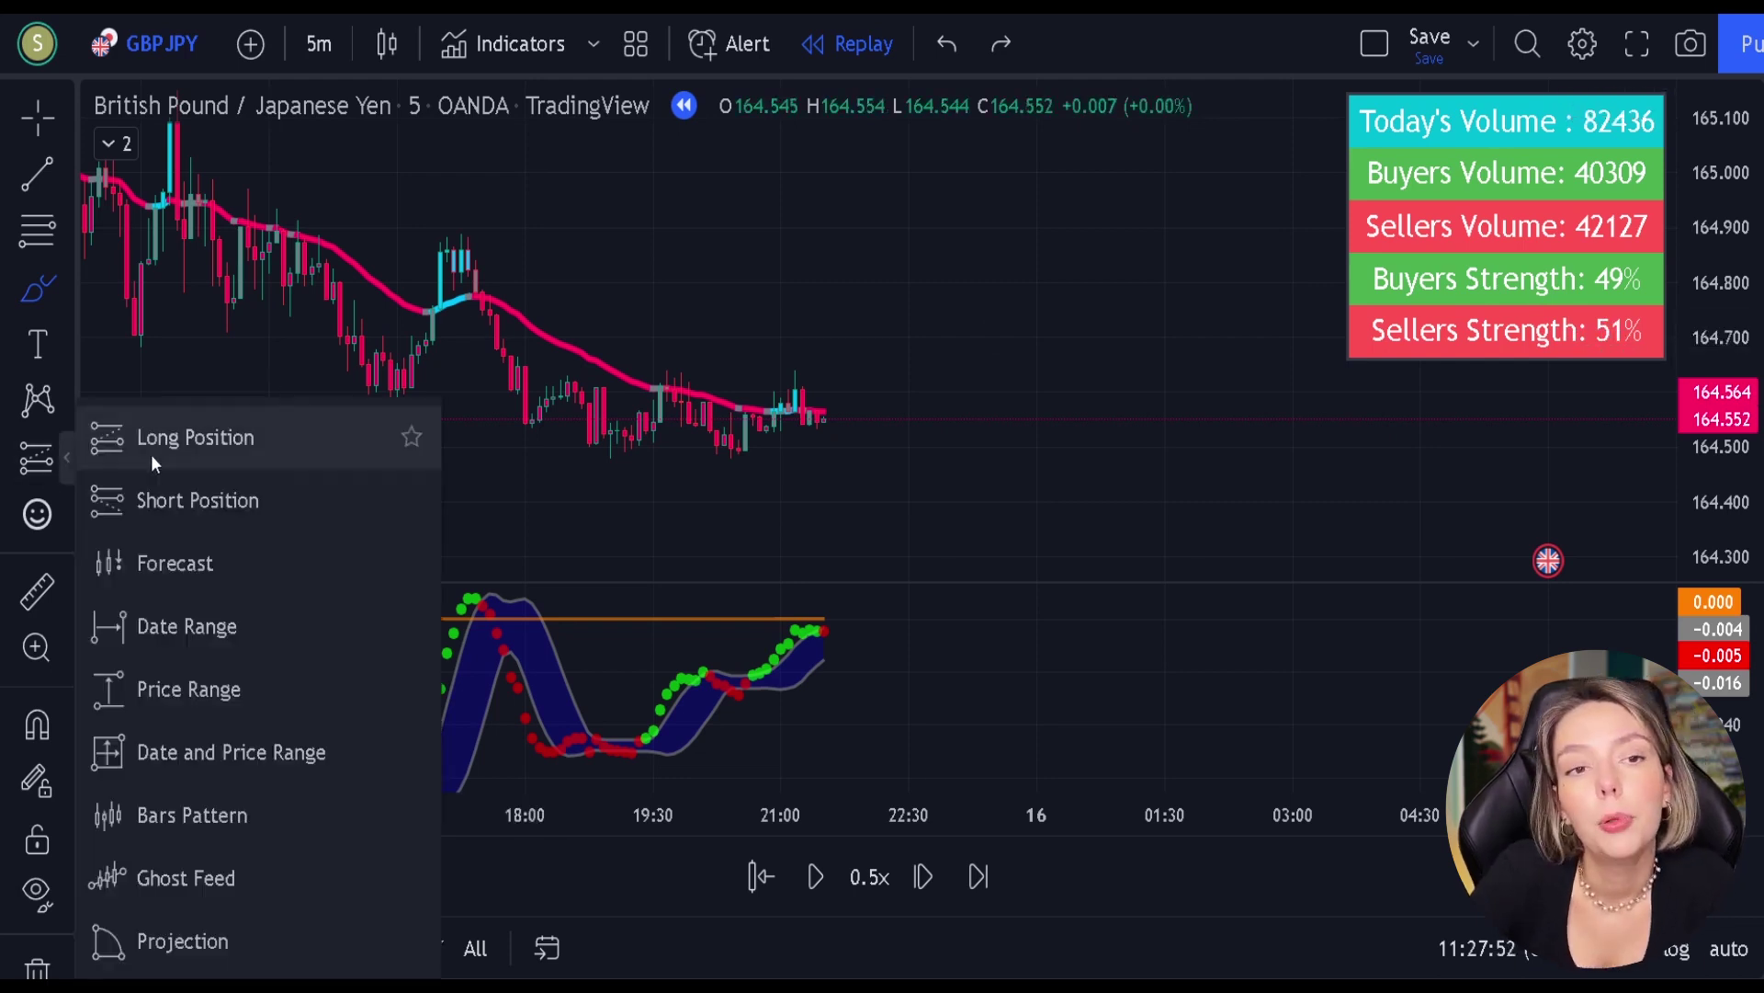
left_click(145, 454)
left_click(823, 419)
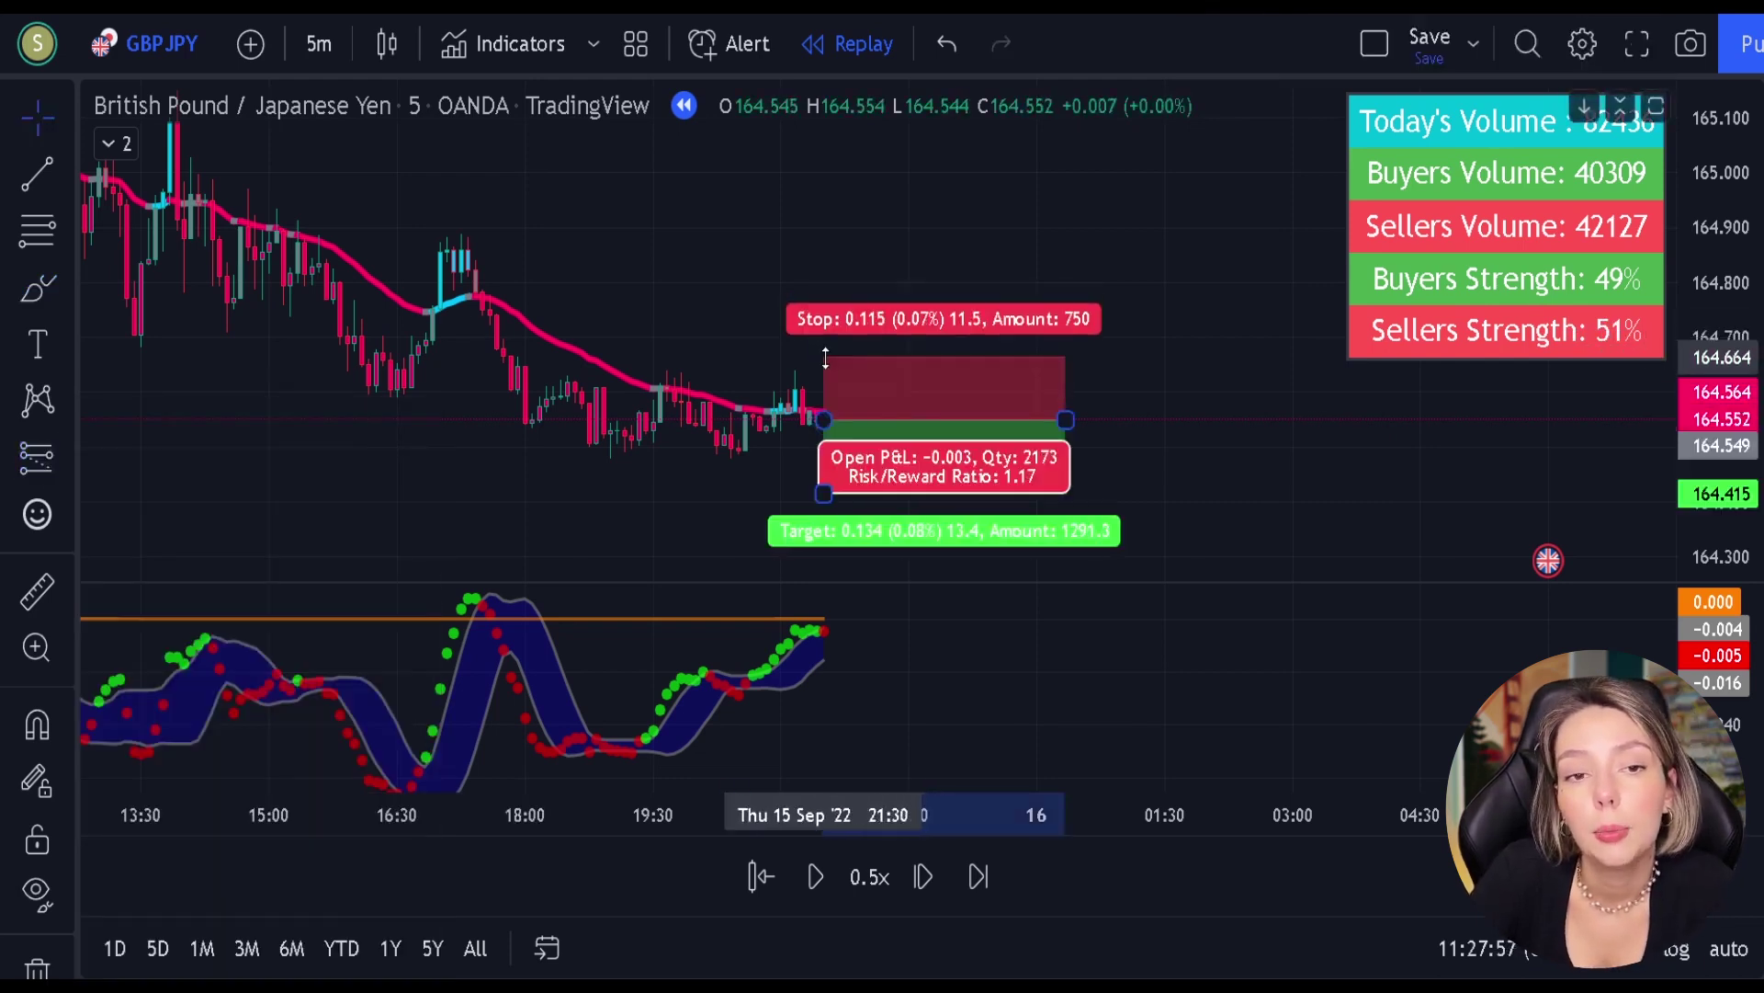
- Lower the short position's target to about 164.377 and extend its box several hours further along the time axis
left_click_drag(823, 494, 822, 517)
left_click_drag(1065, 419, 1489, 419)
left_click(1049, 323)
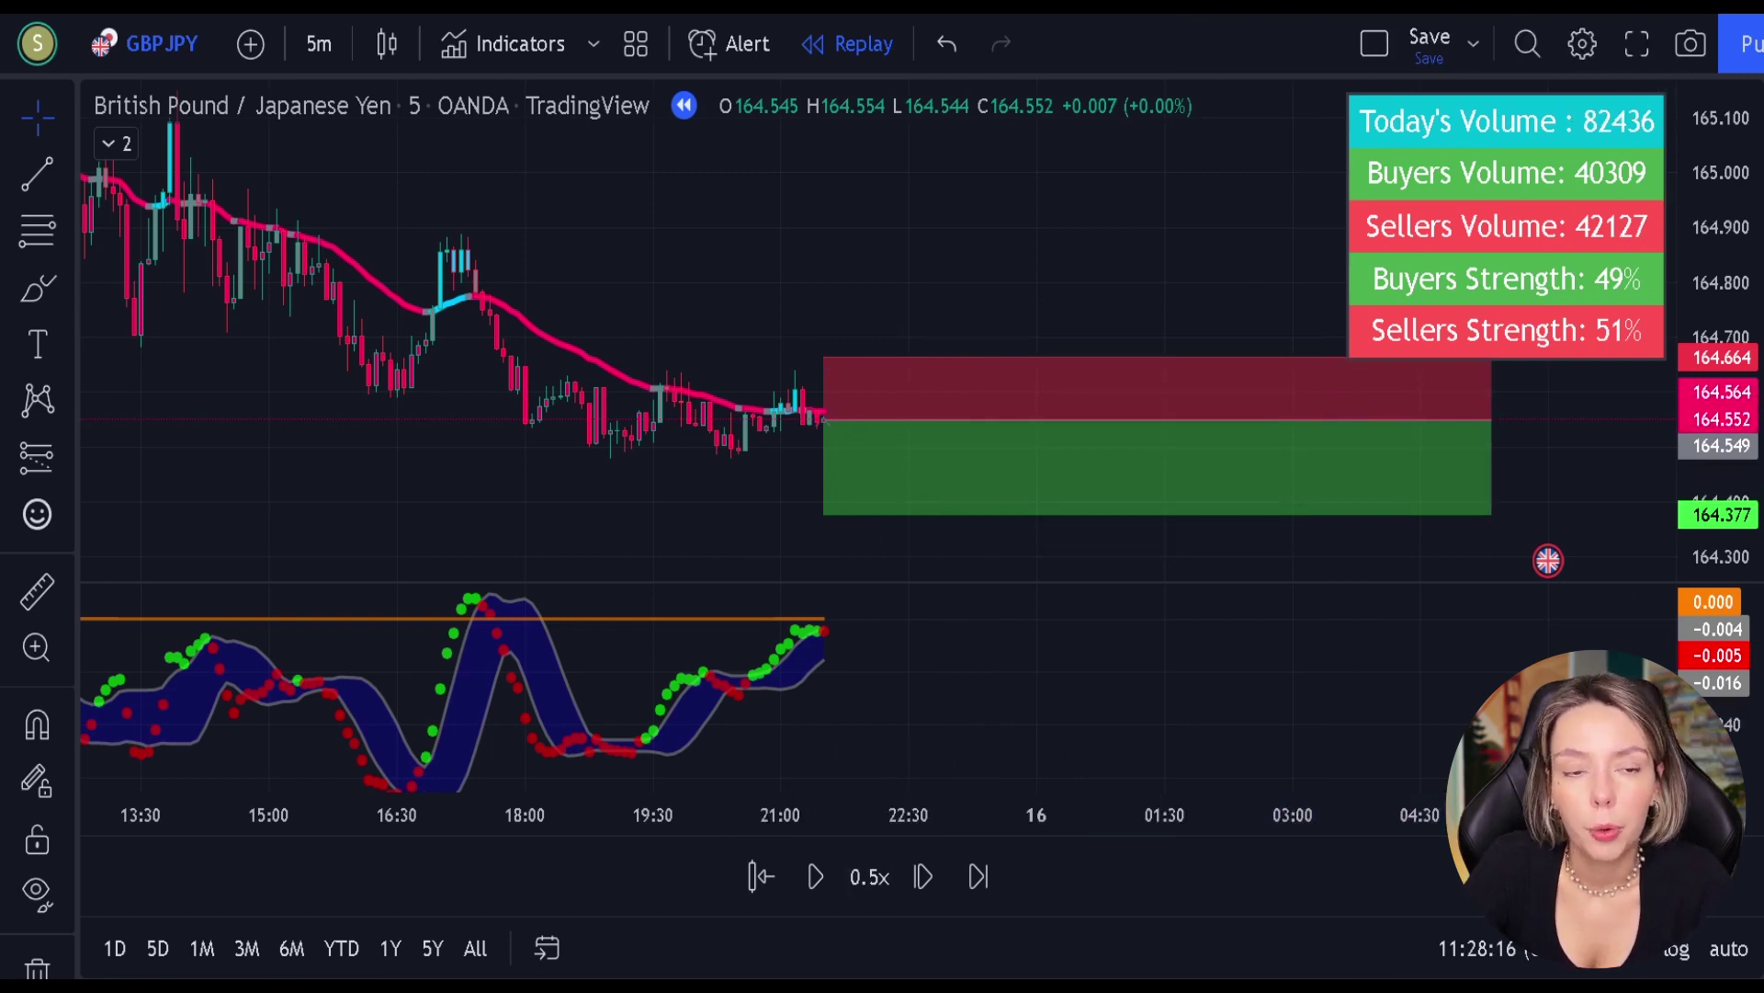
- Run the replay at 3x speed to play out the short trade, and pause it
left_click(874, 878)
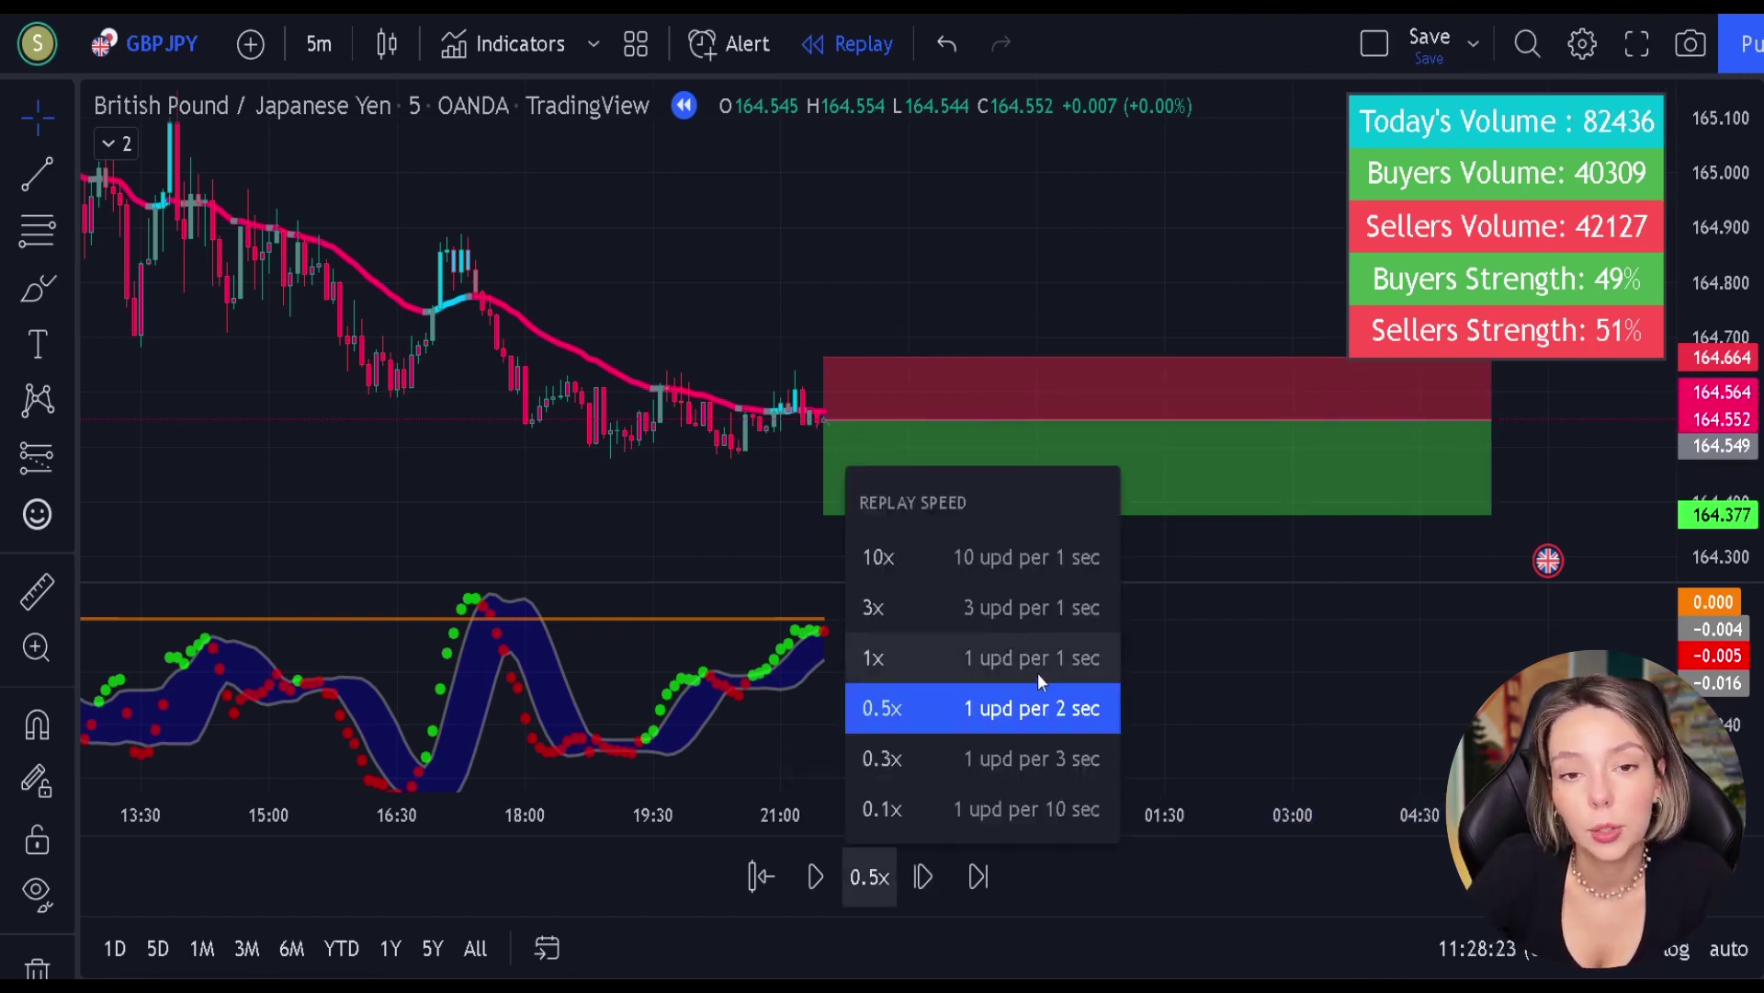
left_click(1024, 606)
left_click(820, 886)
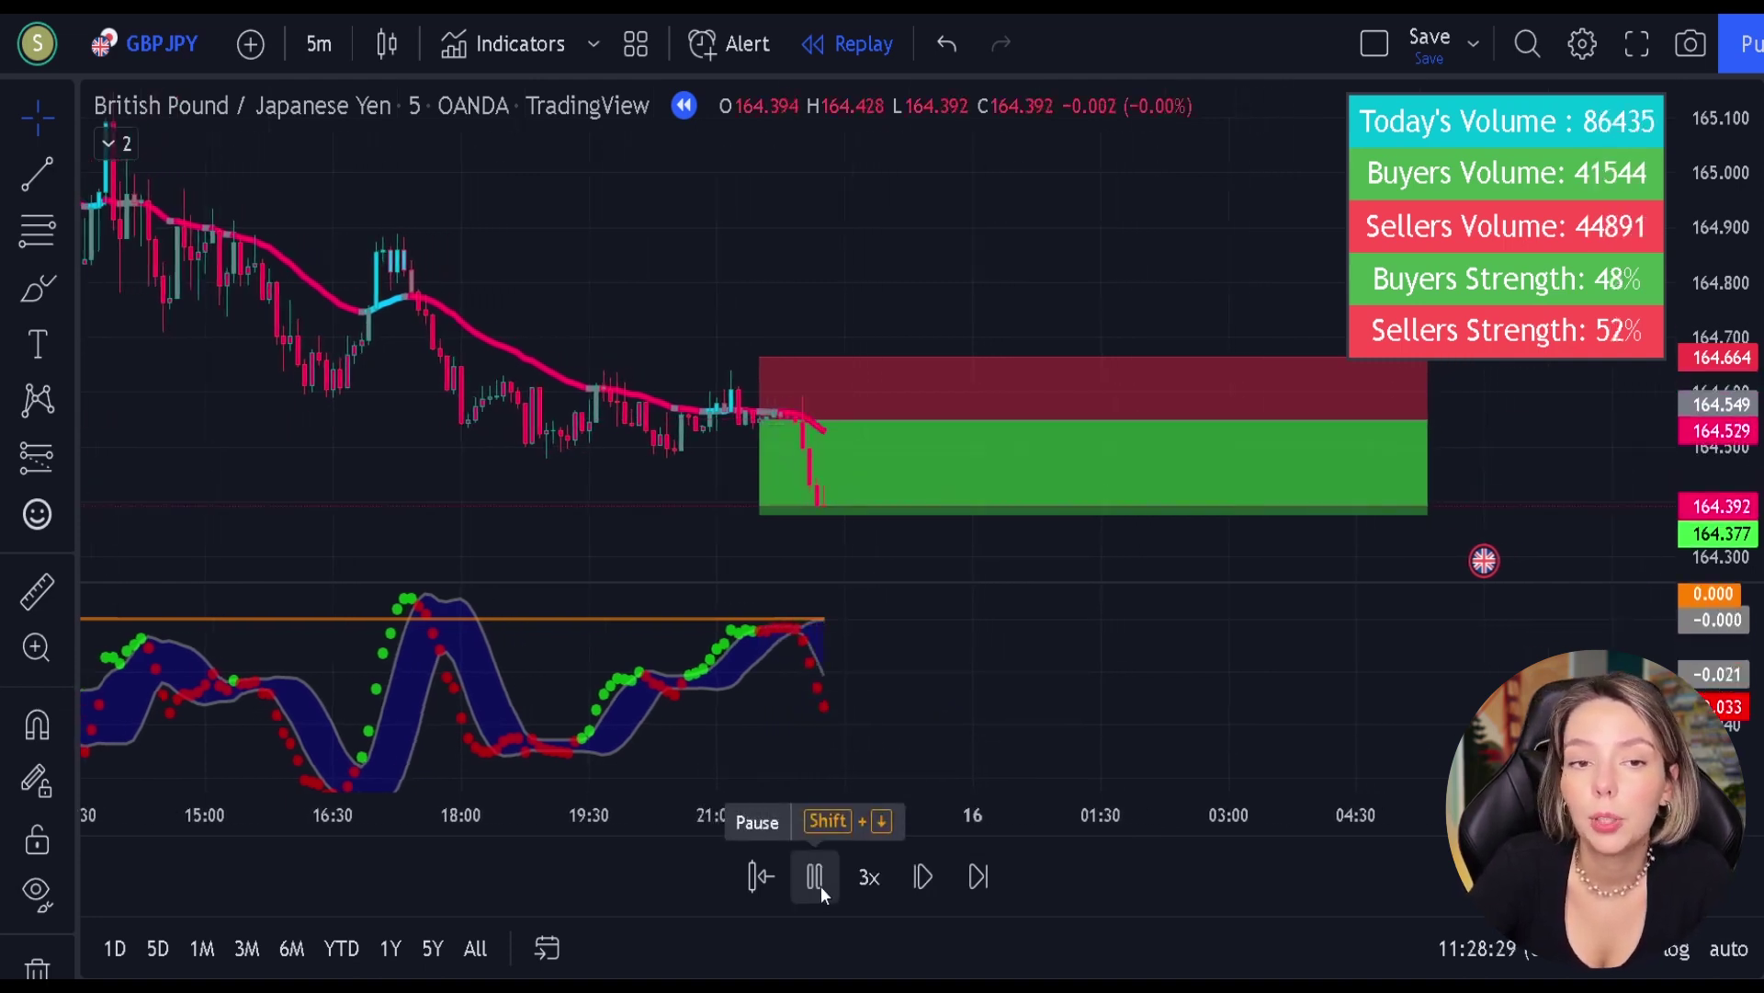
left_click(820, 886)
left_click_drag(1399, 477, 809, 477)
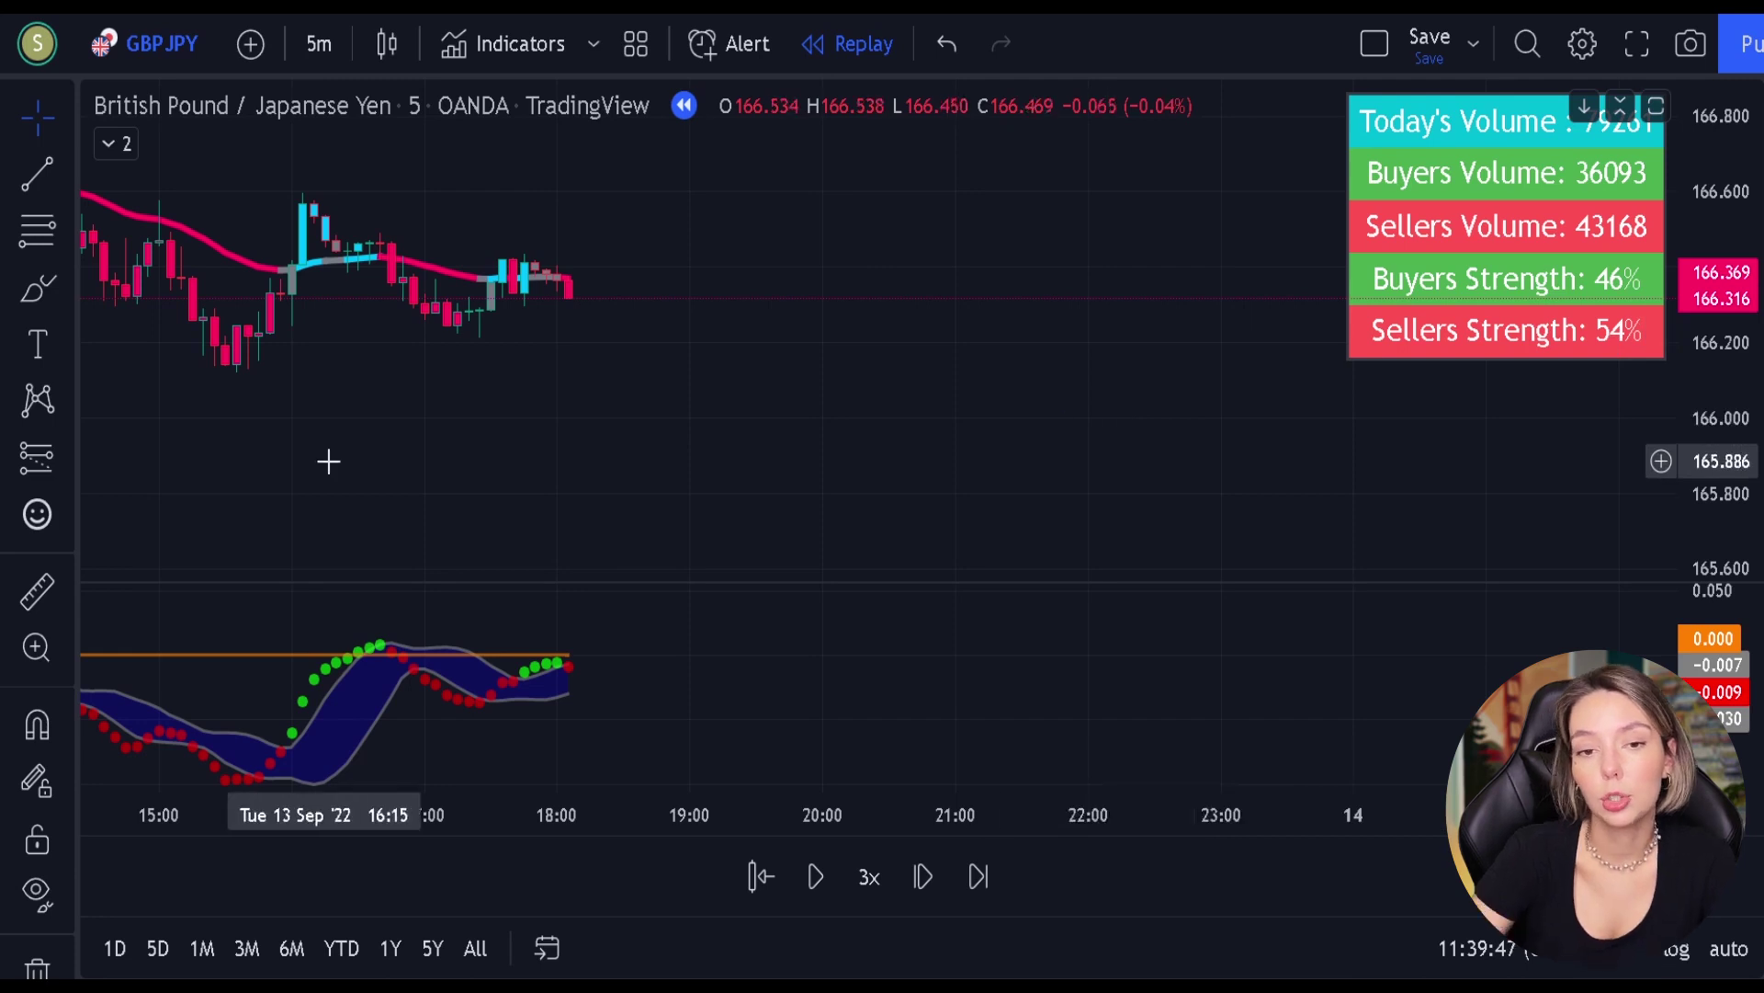
- Place a short position at the 18:05 candle with entry about 166.324, stop 166.441 and target 166.149, extended to about 22:50
left_click(65, 457)
left_click(166, 499)
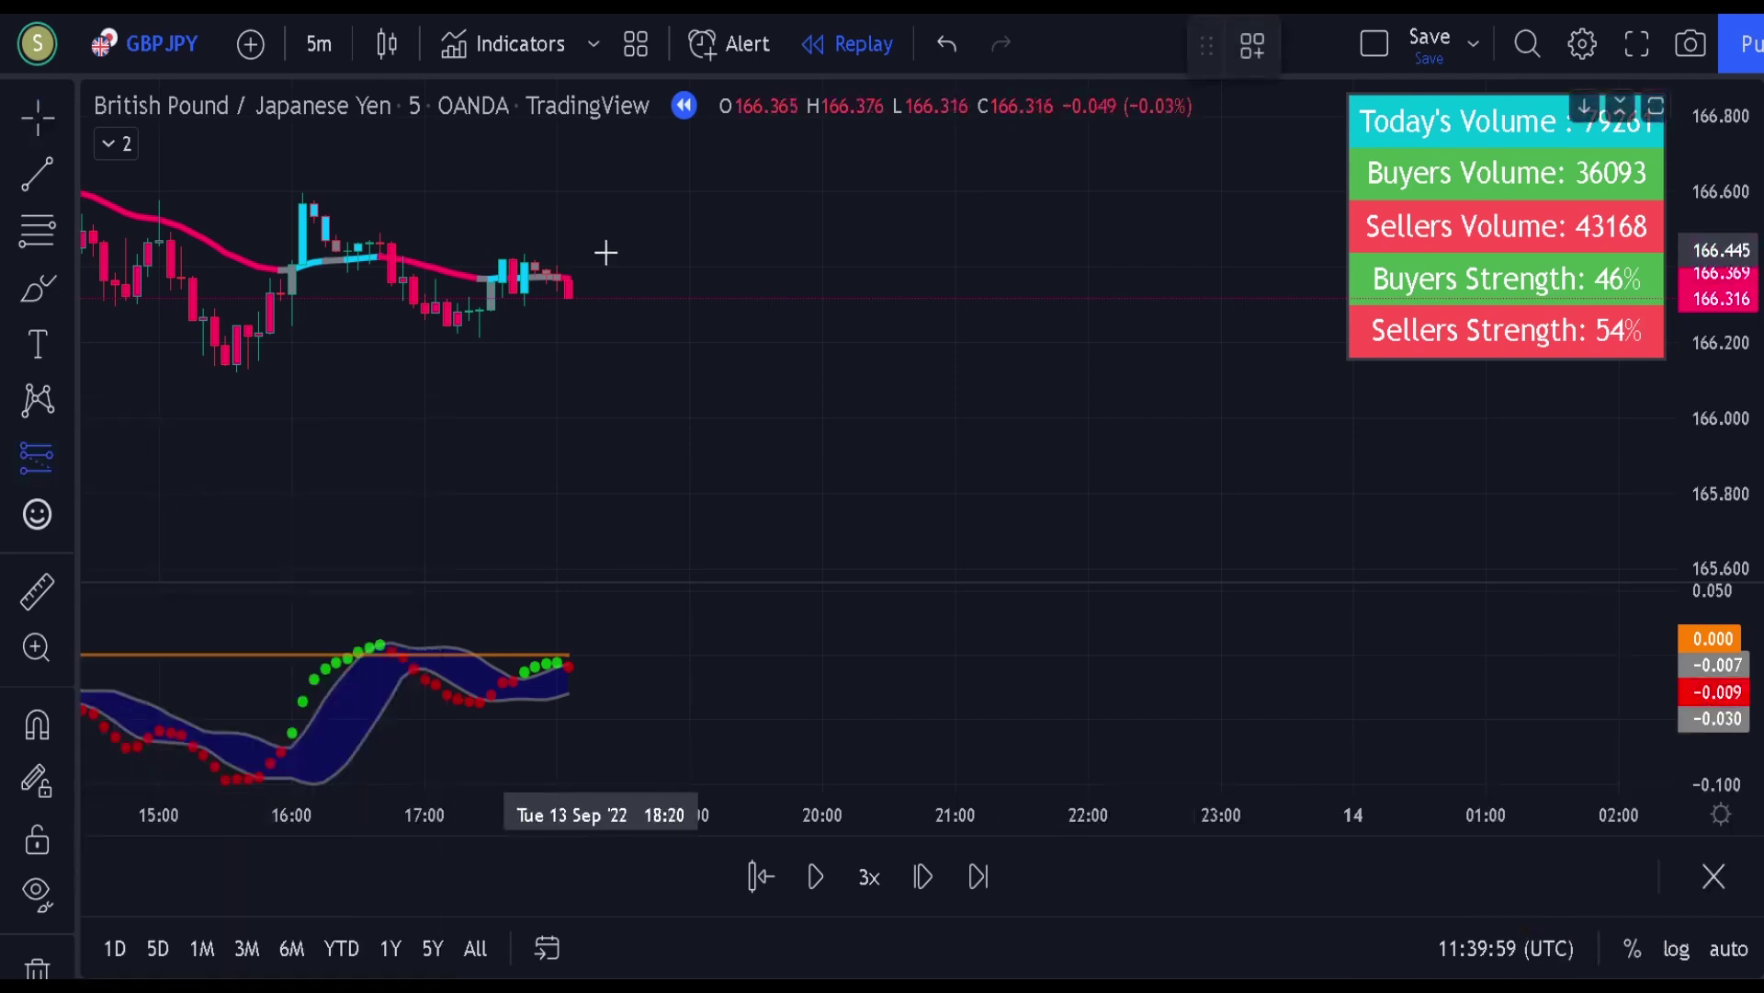
left_click(571, 246)
left_click_drag(569, 258, 570, 252)
left_click_drag(569, 329, 569, 361)
left_click_drag(813, 295, 1199, 295)
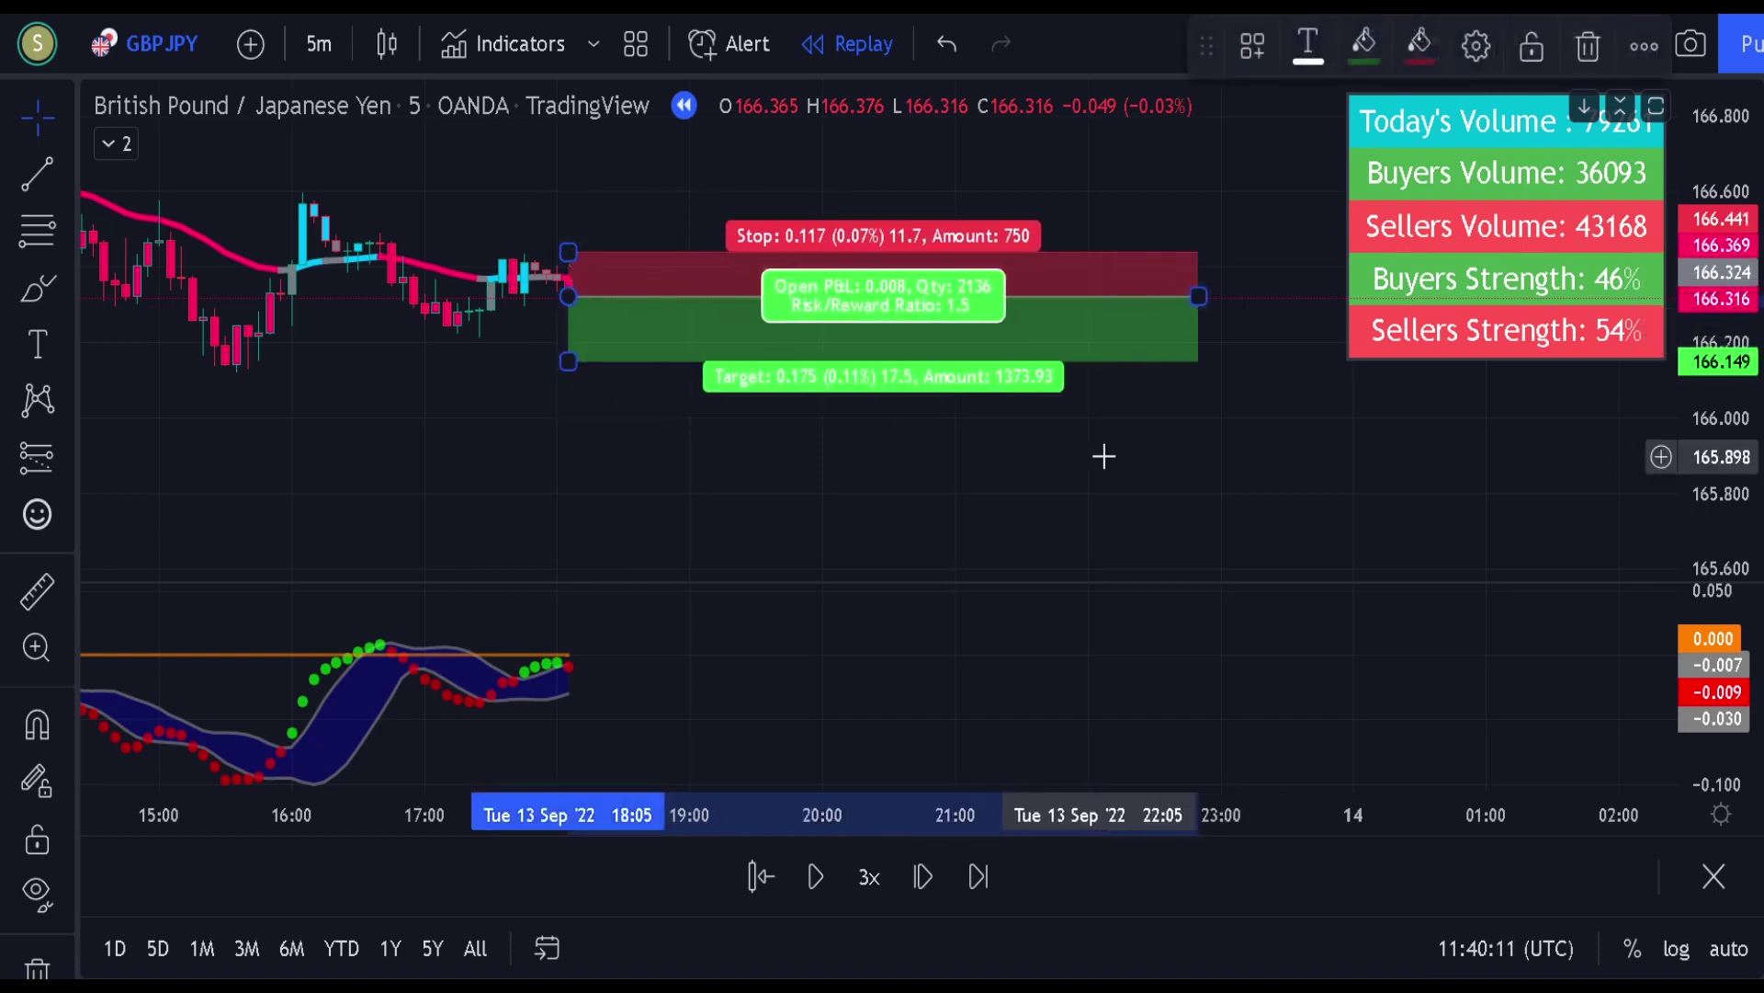
left_click(1011, 643)
- Run the replay at 10x speed to play out the short trade entered at 18:05, and pause it
left_click(869, 875)
left_click(956, 561)
left_click(815, 876)
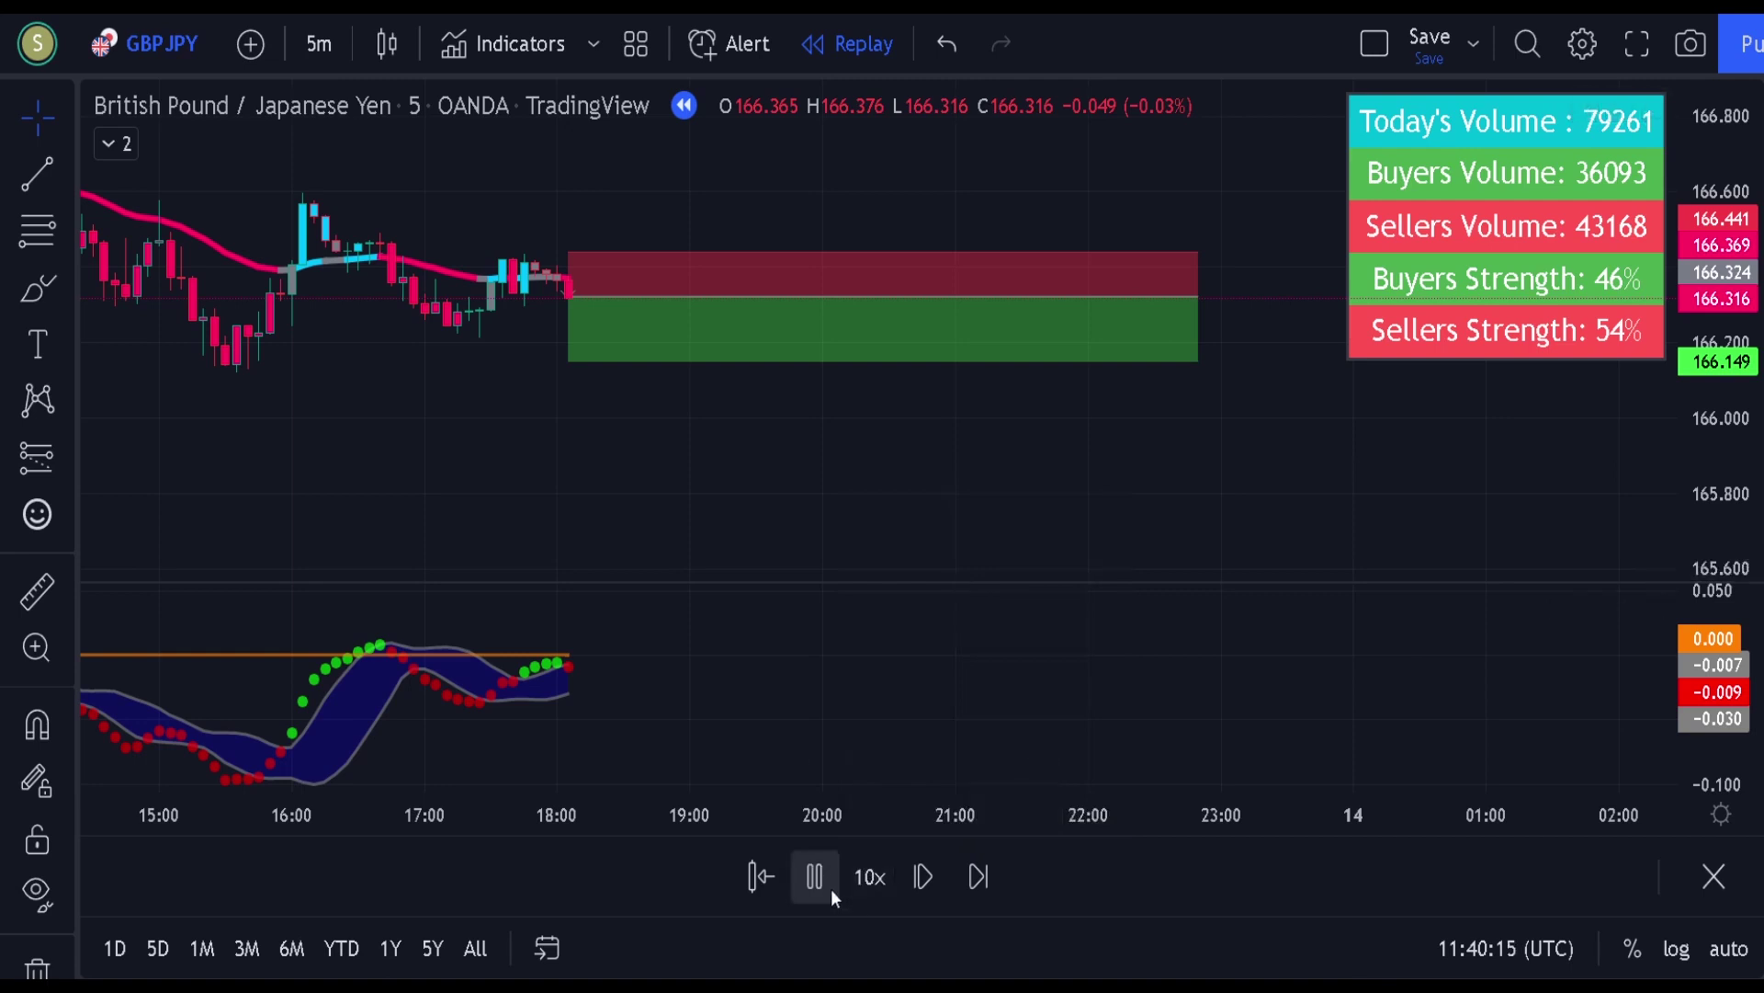
left_click(815, 876)
left_click_drag(1112, 295, 552, 299)
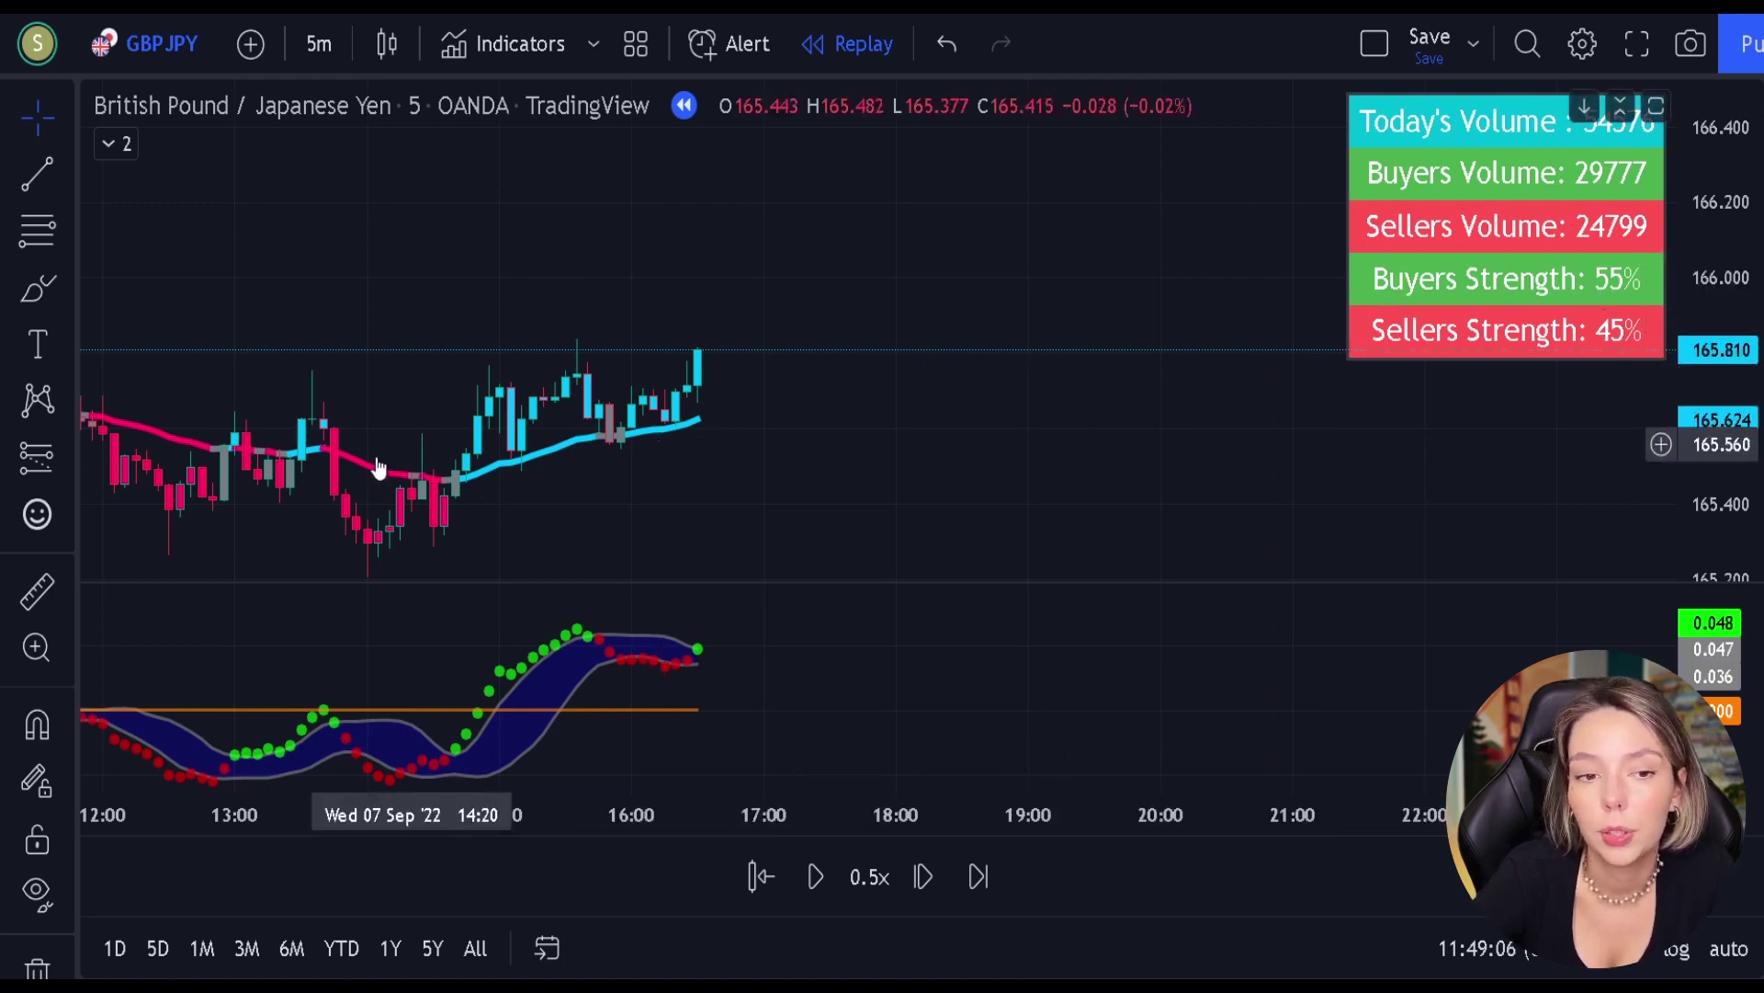
- Place a long position at the 16:30 candle with entry about 165.811, stop 165.581 and target 166.157, extended past 23:00
left_click(47, 462)
left_click(118, 454)
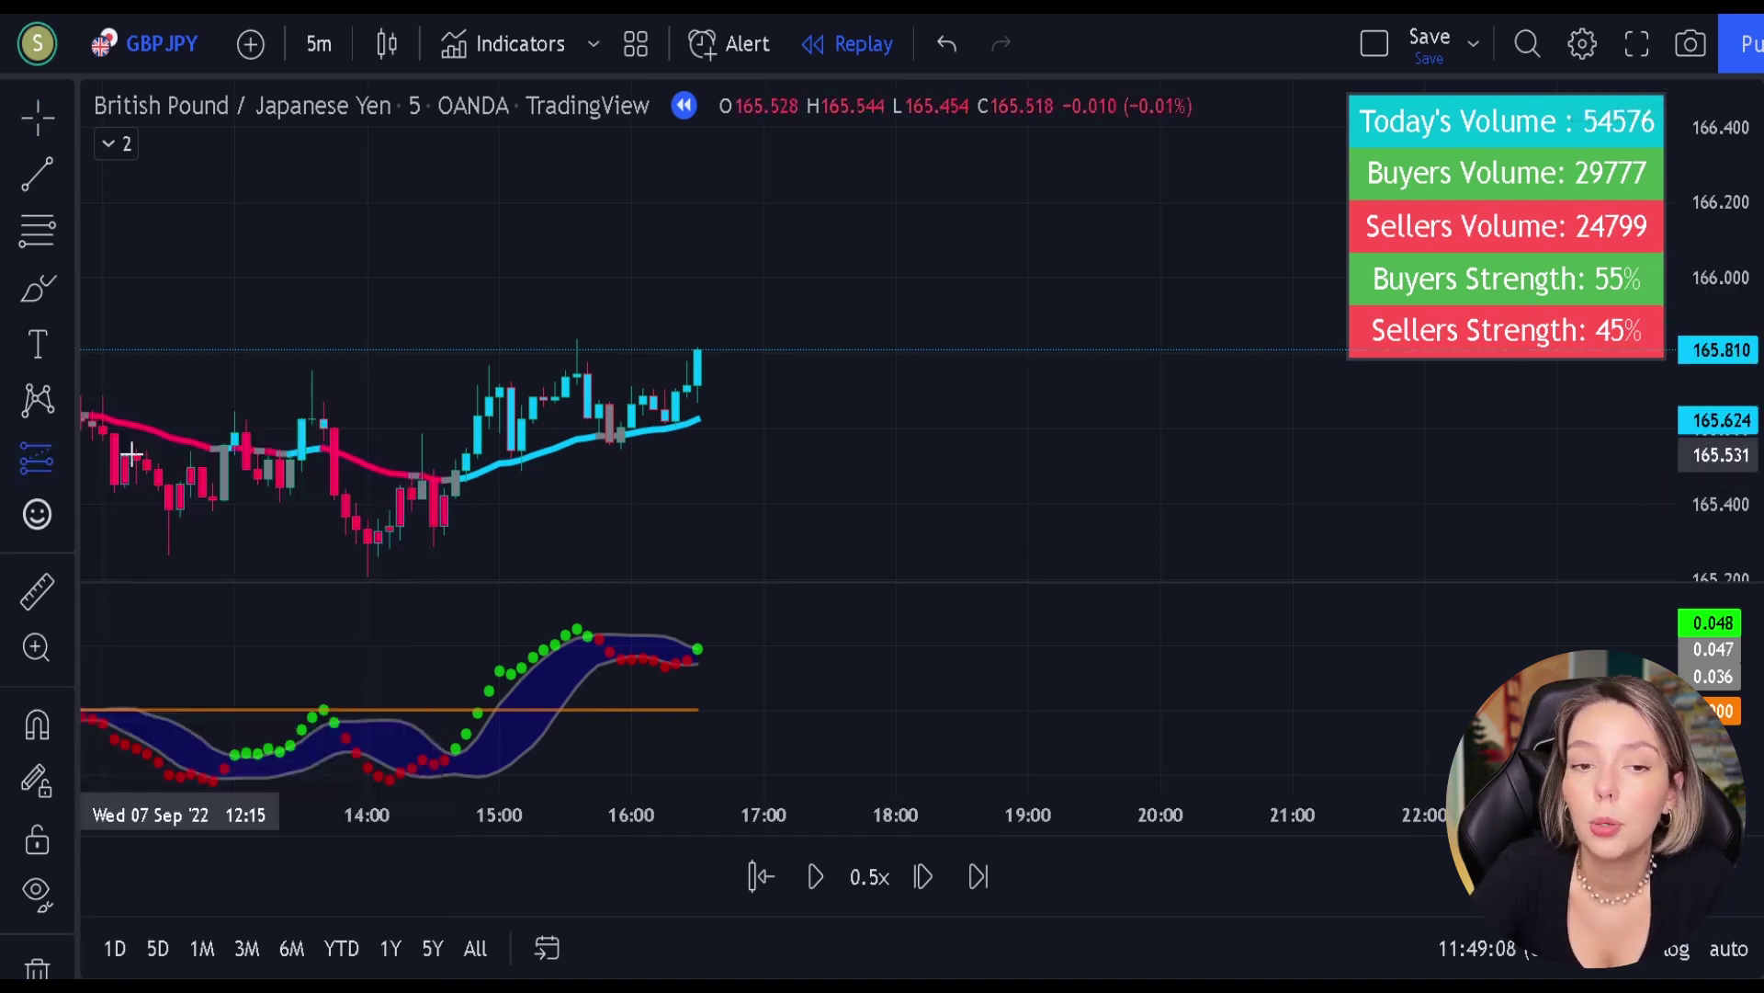
left_click(699, 347)
mouse_move(698, 397)
left_mouse_down()
mouse_move(721, 448)
mouse_move(737, 436)
left_mouse_up()
left_click_drag(697, 300, 697, 217)
left_click_drag(940, 349, 1675, 349)
- Run the replay at 10x speed to play out the long trade entered at 16:30, and pause it
left_click(882, 874)
left_click(922, 573)
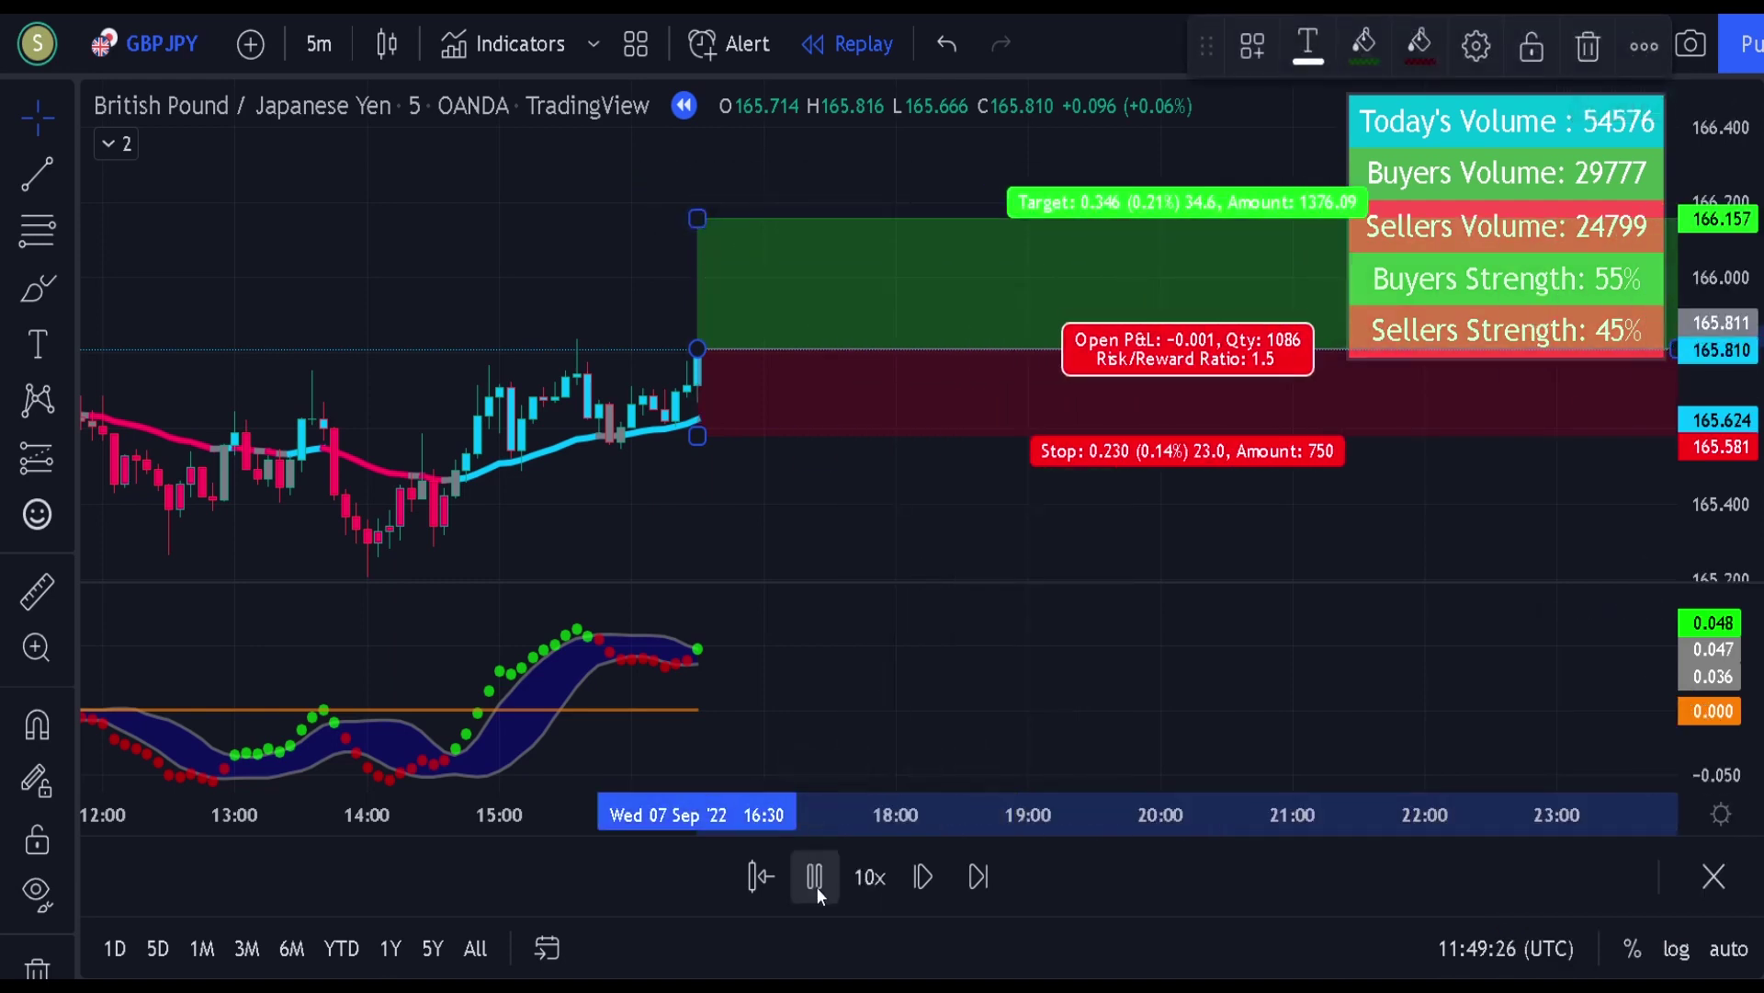
left_click(816, 886)
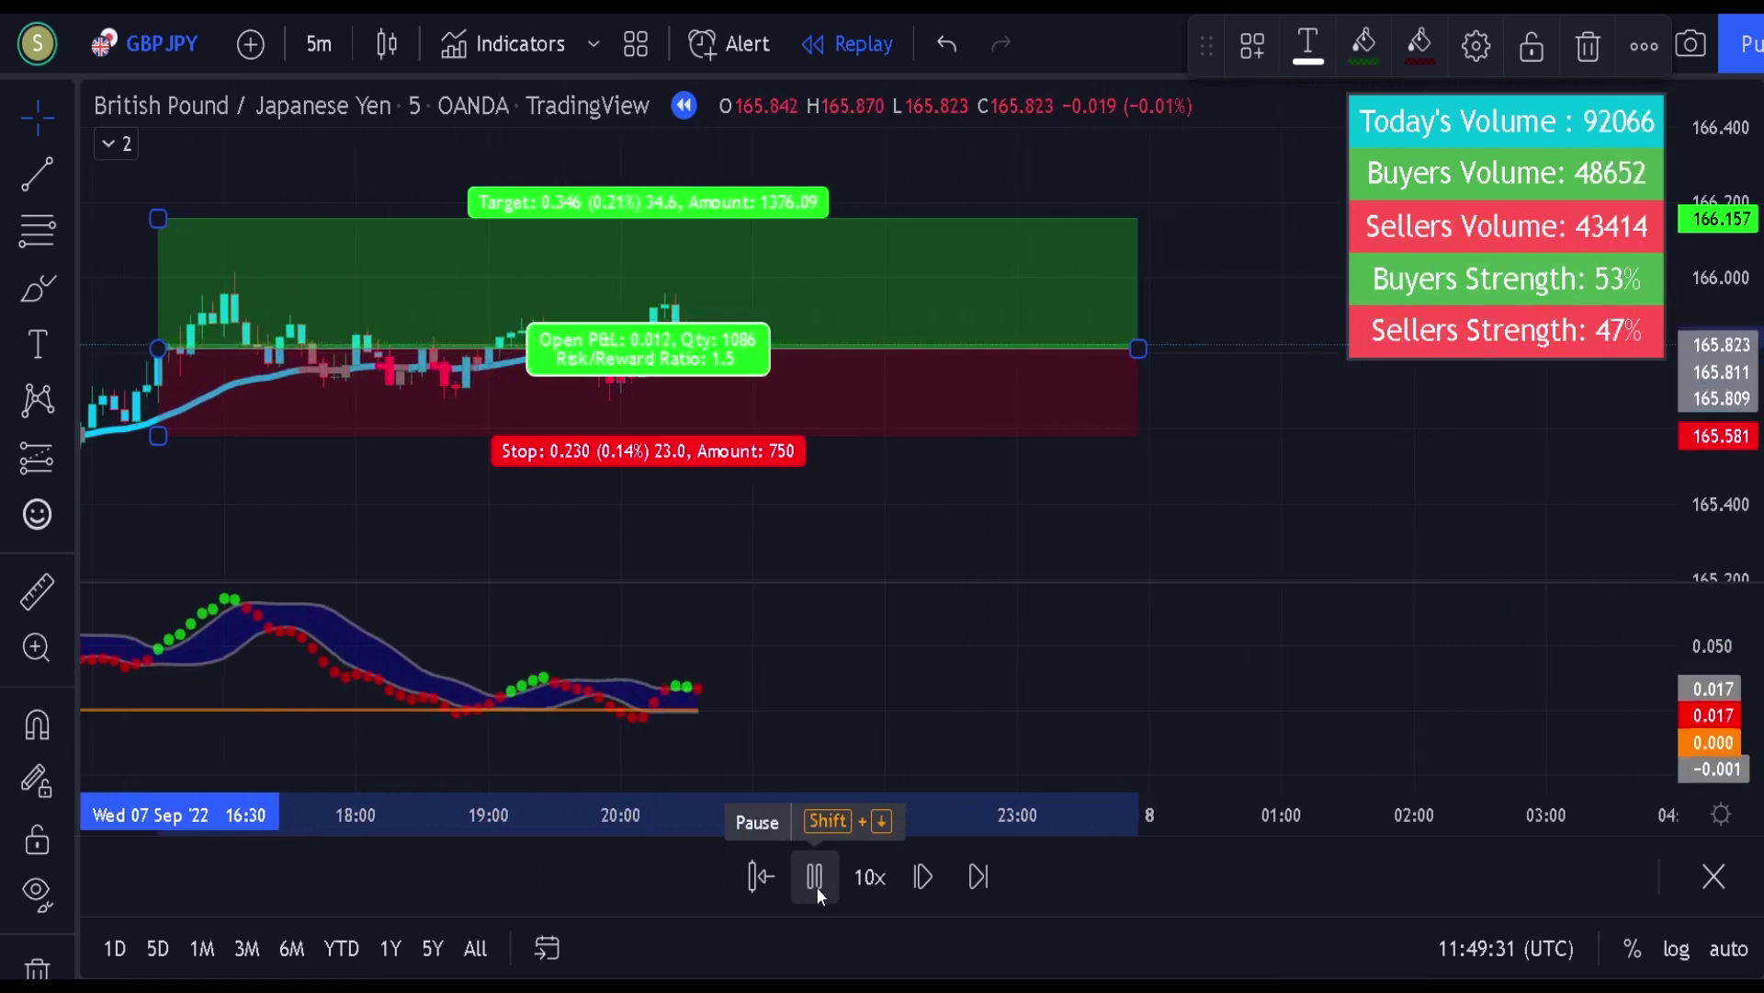
left_click(816, 877)
left_click(740, 340)
left_click_drag(738, 338, 1195, 339)
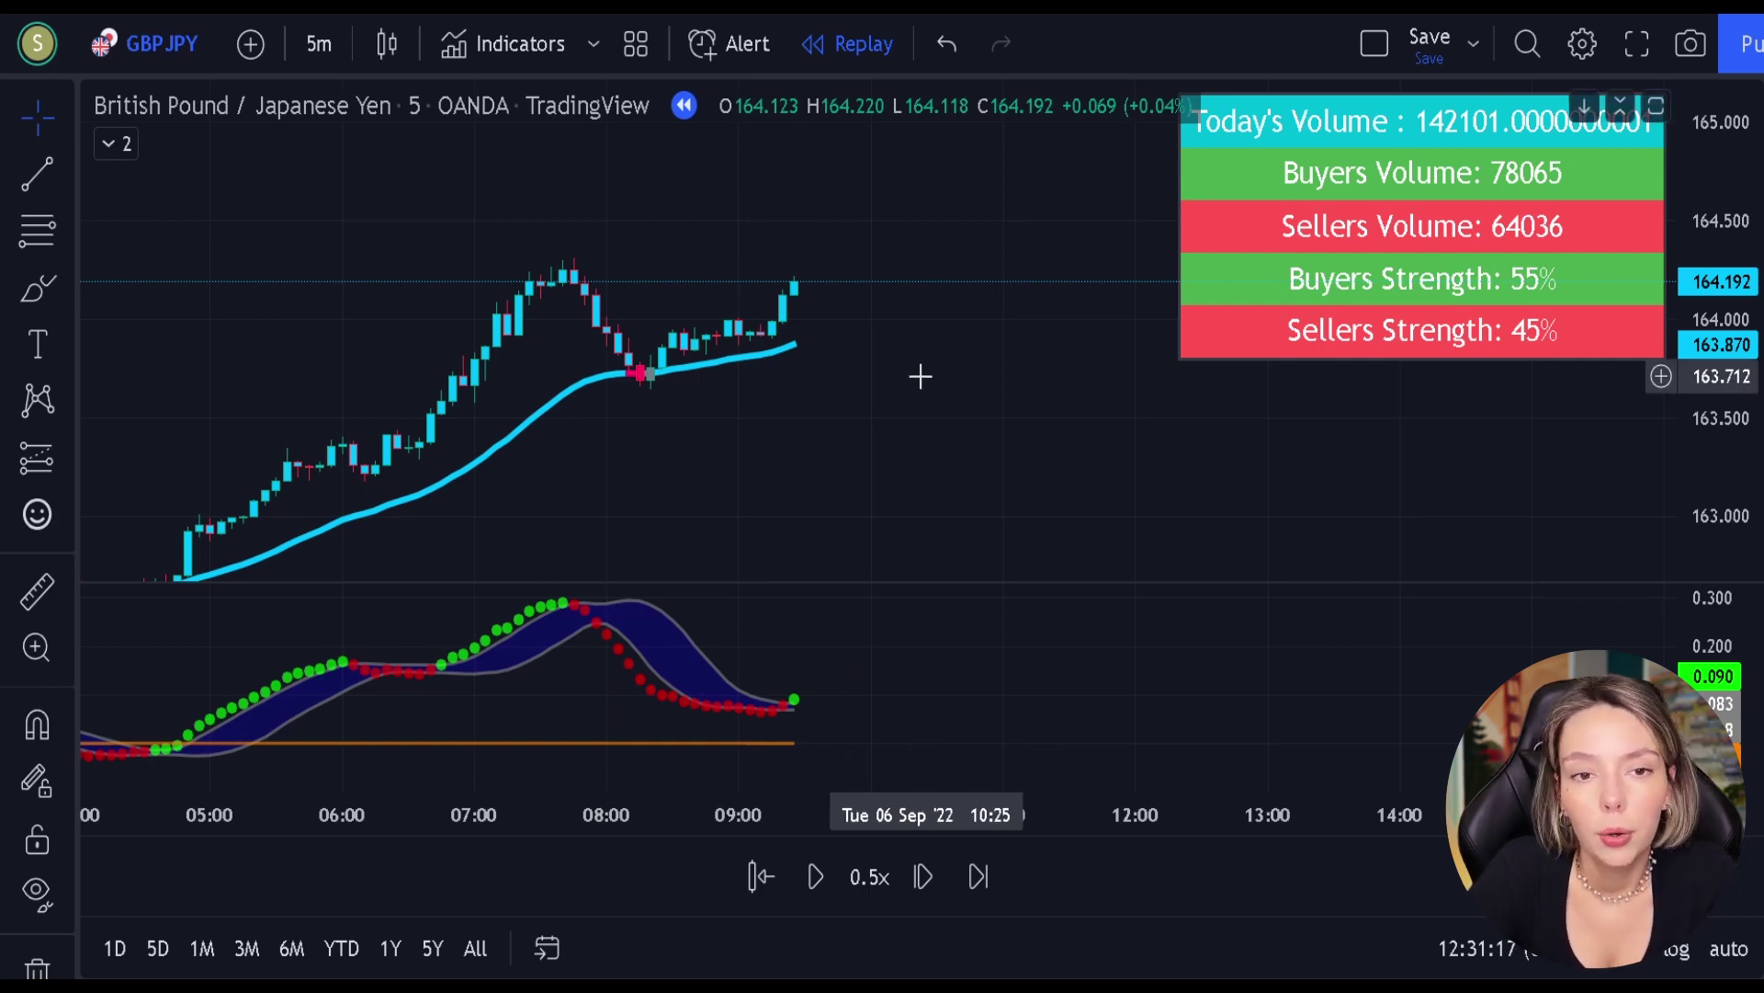
- Place a long position at the 09:25 candle with entry about 164.168, stop about 163.600 and a raised target
left_click_drag(631, 457, 769, 441)
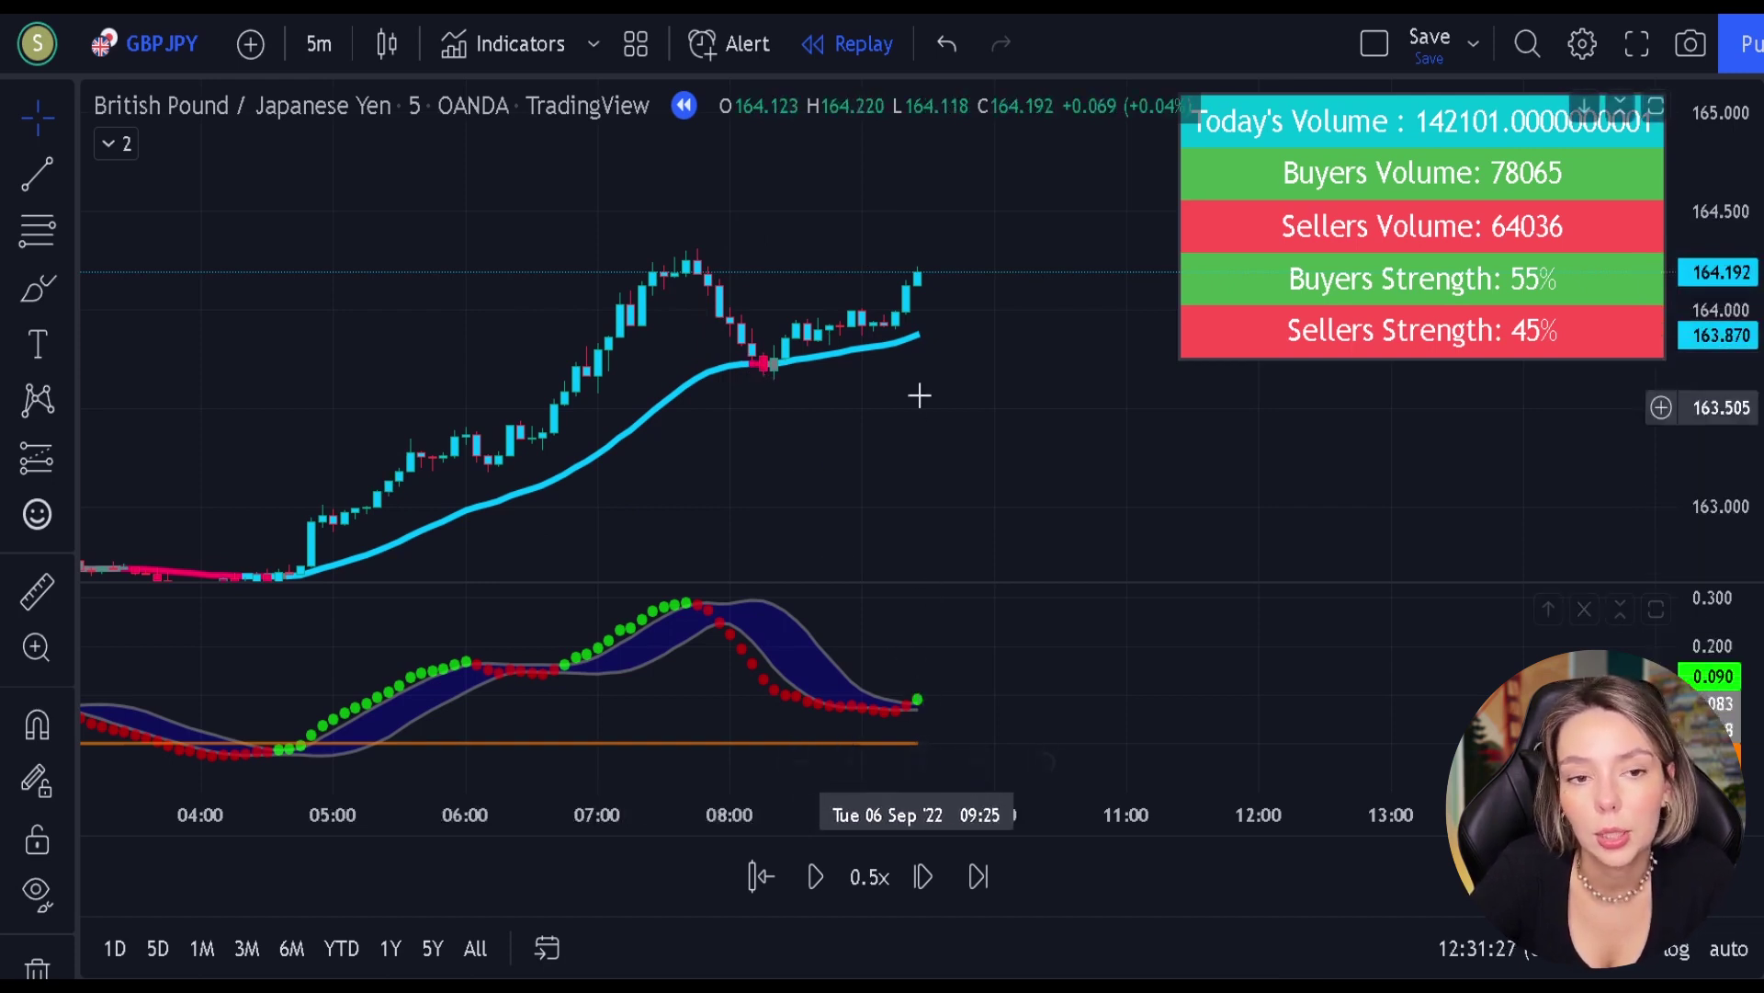
left_click_drag(897, 367, 846, 390)
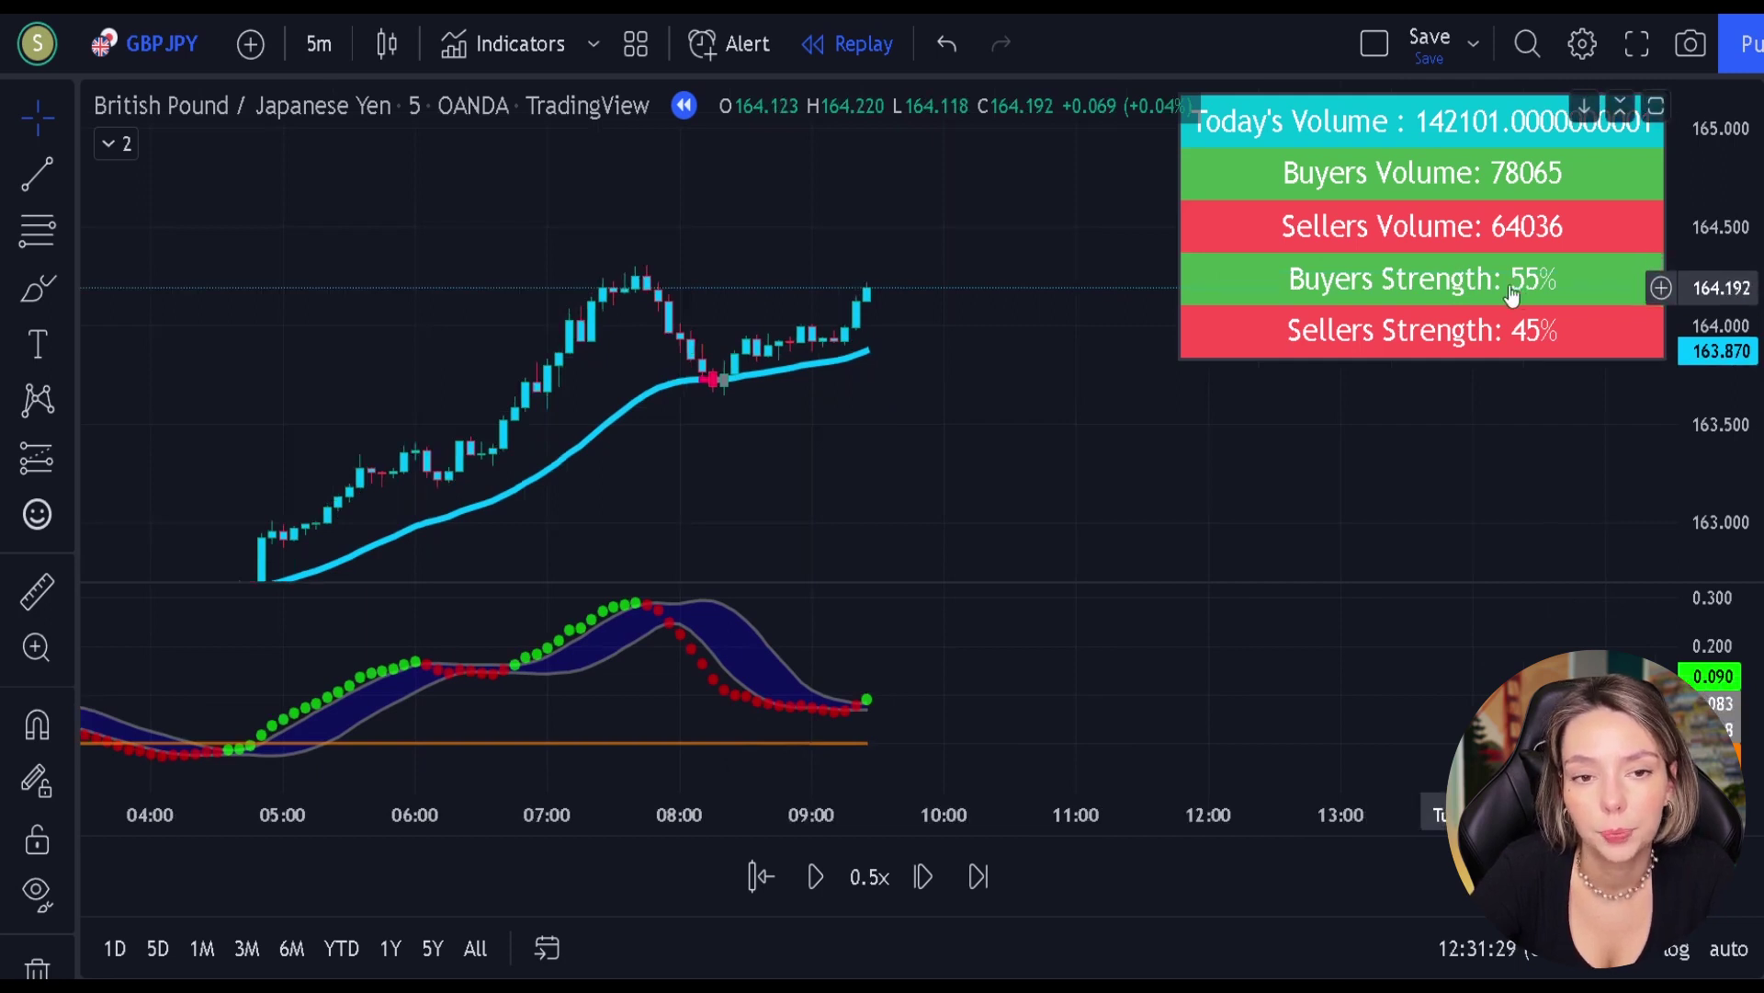
left_click(39, 459)
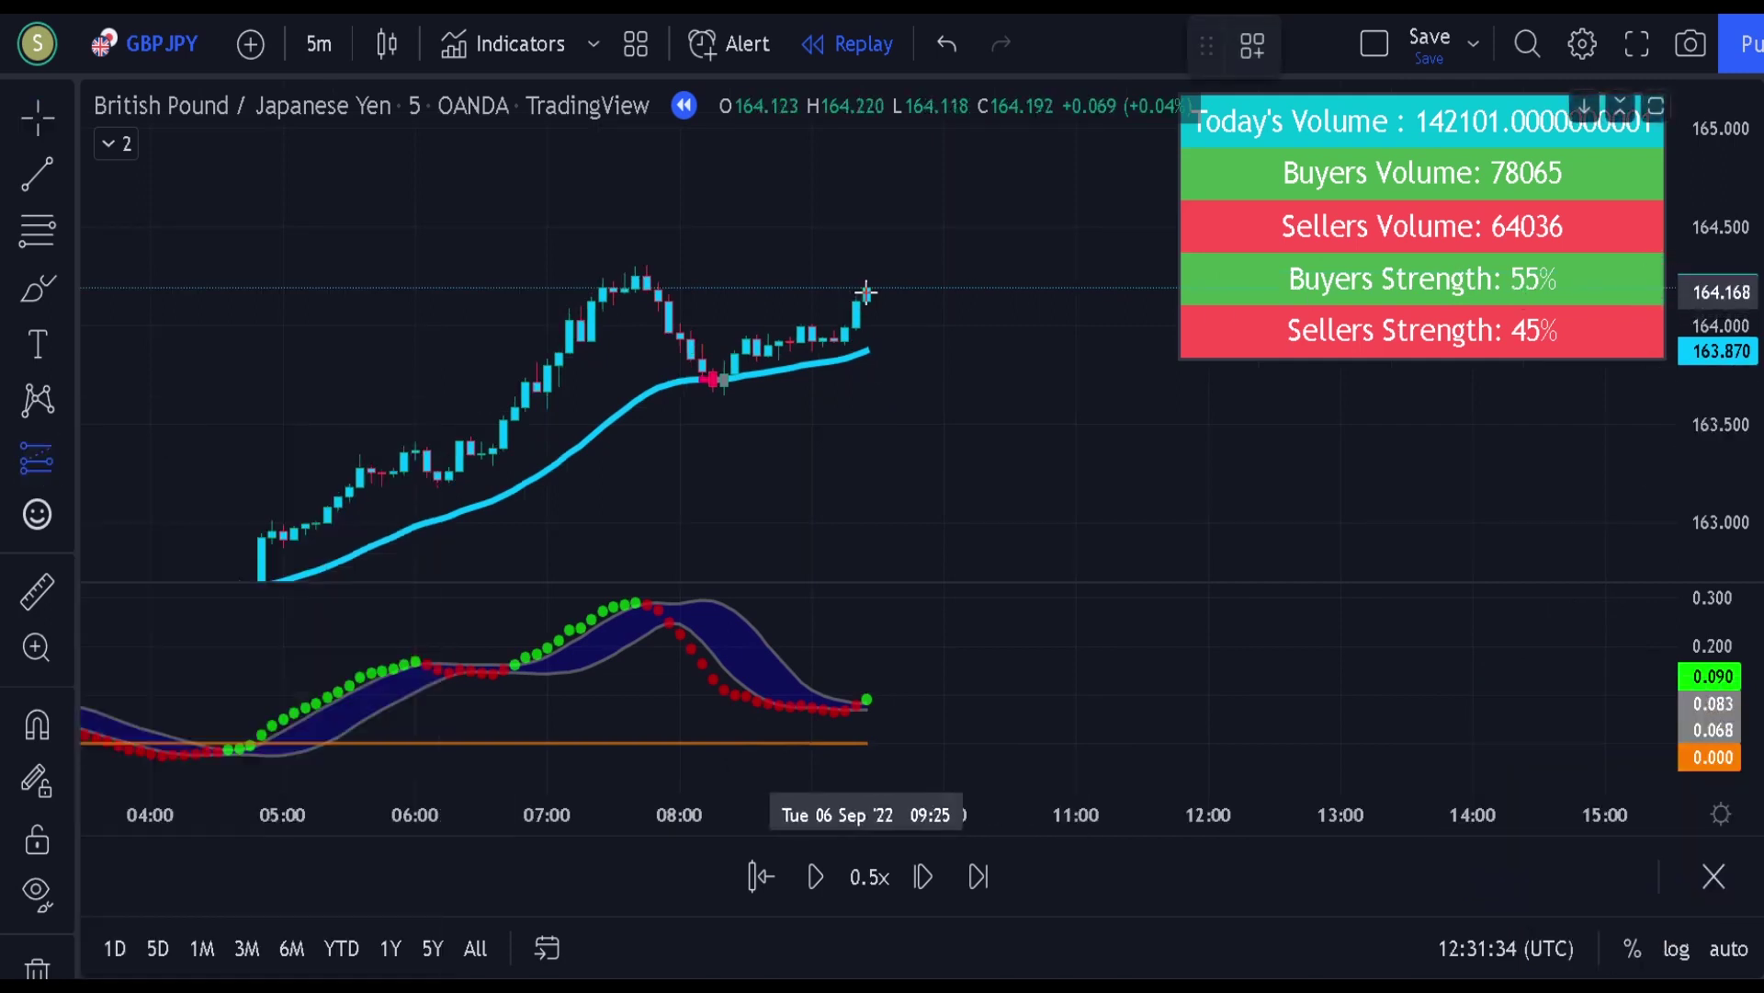
left_click(866, 292)
left_click_drag(865, 362, 866, 411)
left_click_drag(867, 213, 868, 162)
- Raise the long position's target to about 165.023 and extend its box to about 17:10
left_click_drag(787, 228, 564, 354)
left_click_drag(647, 307, 641, 269)
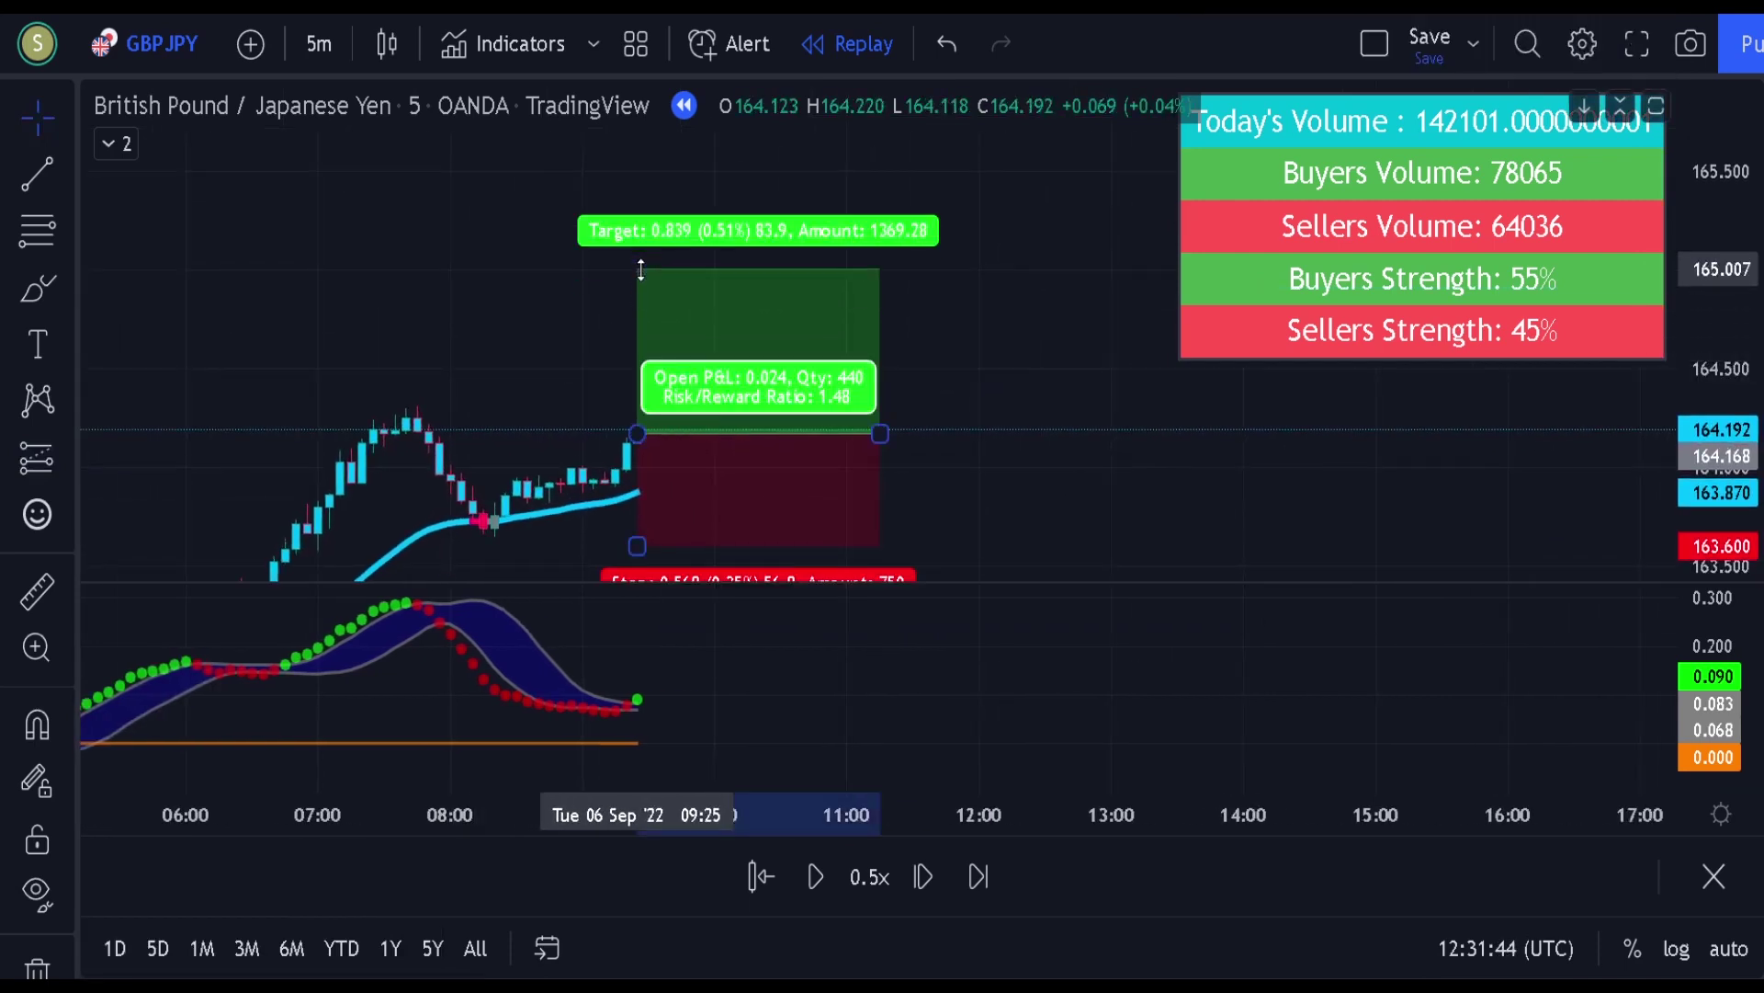
left_click_drag(879, 433, 1662, 433)
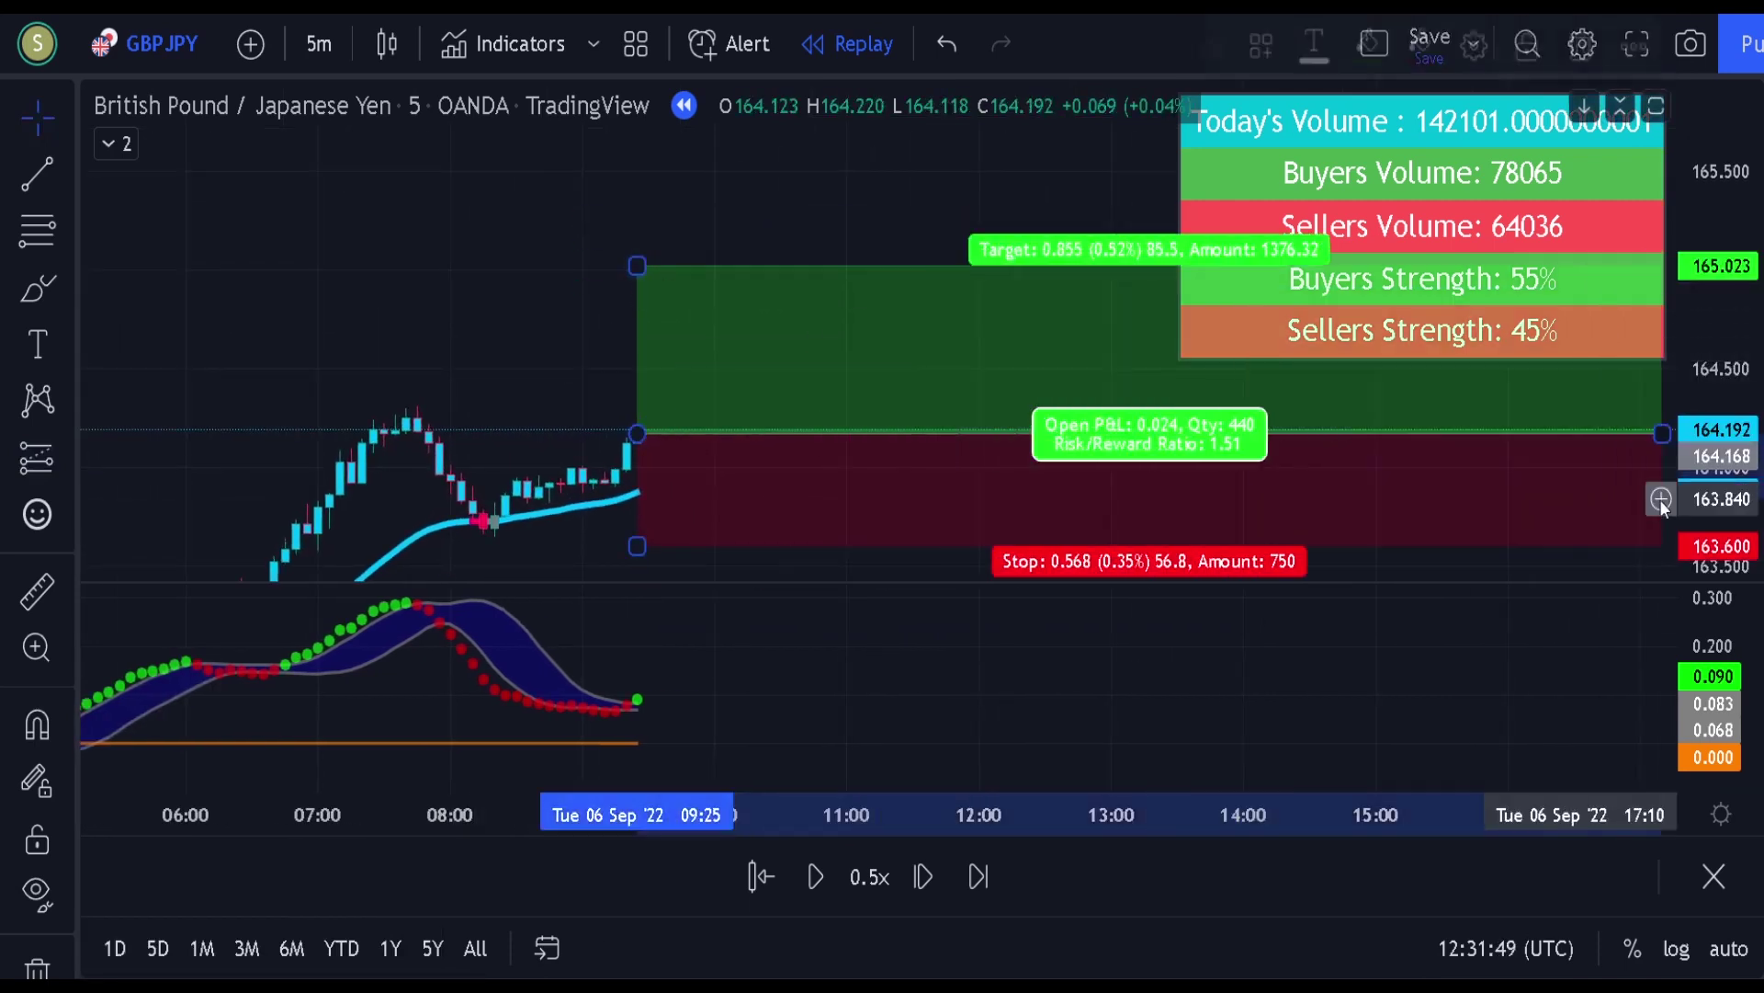
left_click(901, 227)
- Run the replay at 10x speed to play out the long trade entered at 09:25, and pause it to review the trade
left_click_drag(901, 227, 429, 244)
left_click(867, 878)
left_click(965, 557)
left_click(818, 878)
left_click(820, 879)
left_click(812, 893)
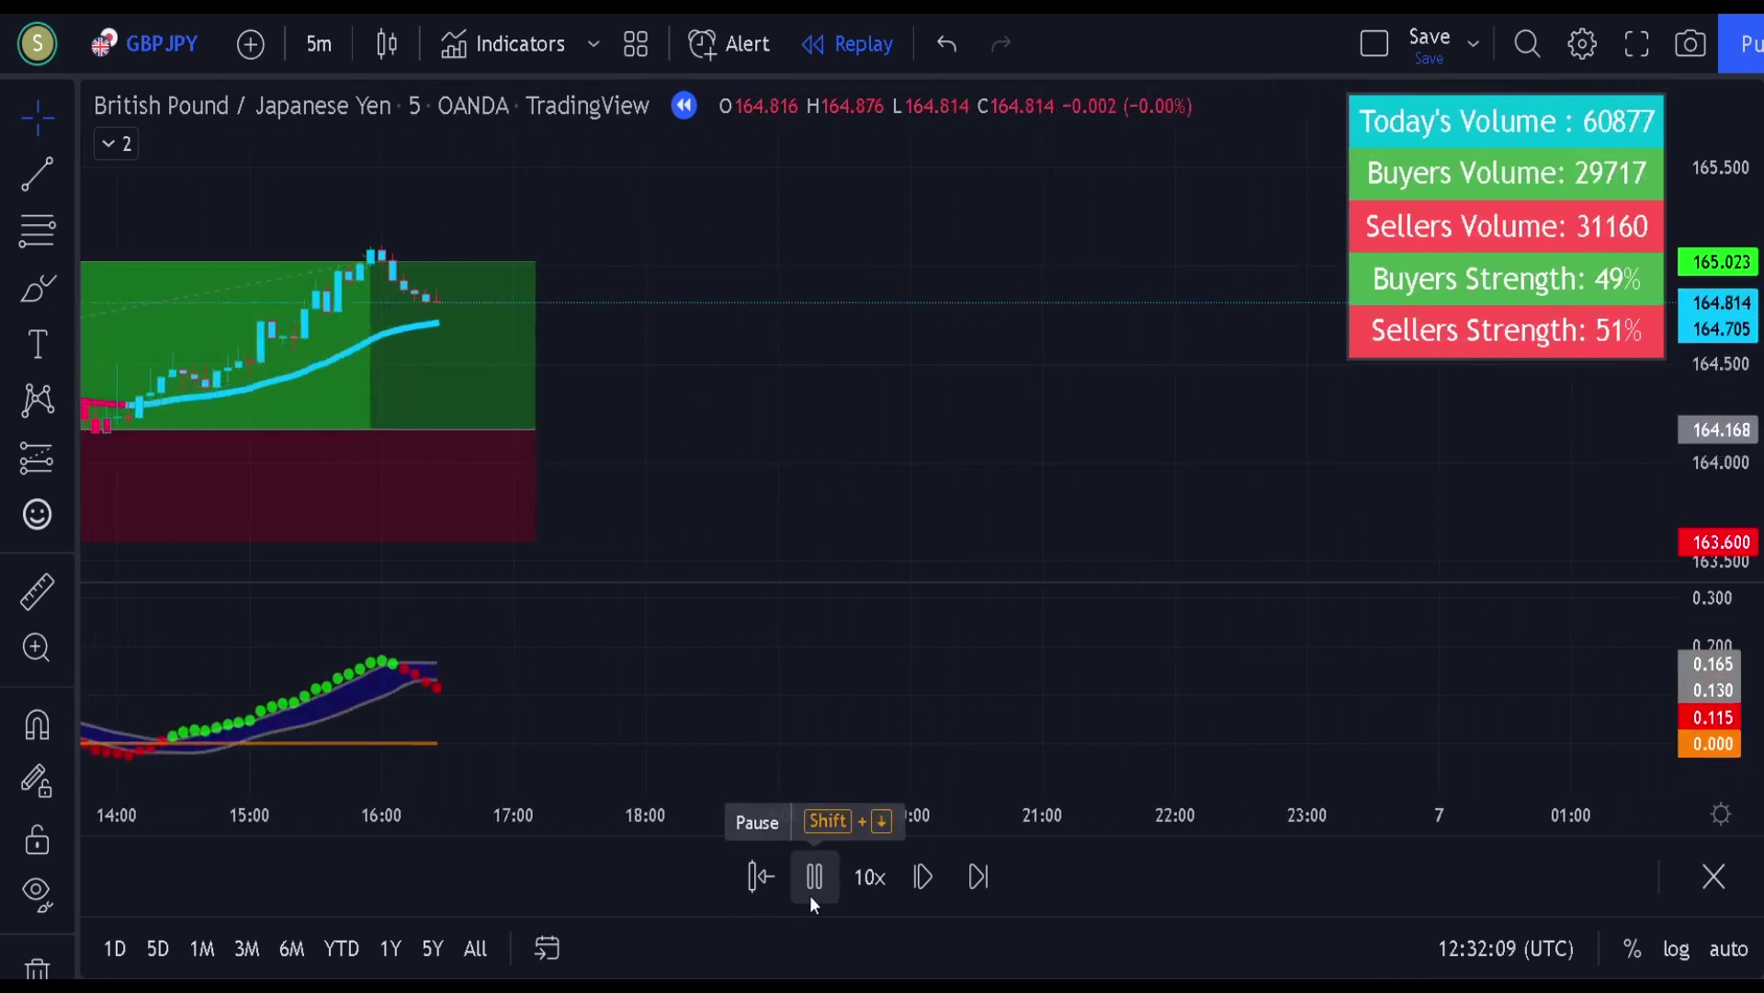
left_click(813, 893)
left_click_drag(636, 416, 1138, 437)
left_click_drag(985, 446, 833, 454)
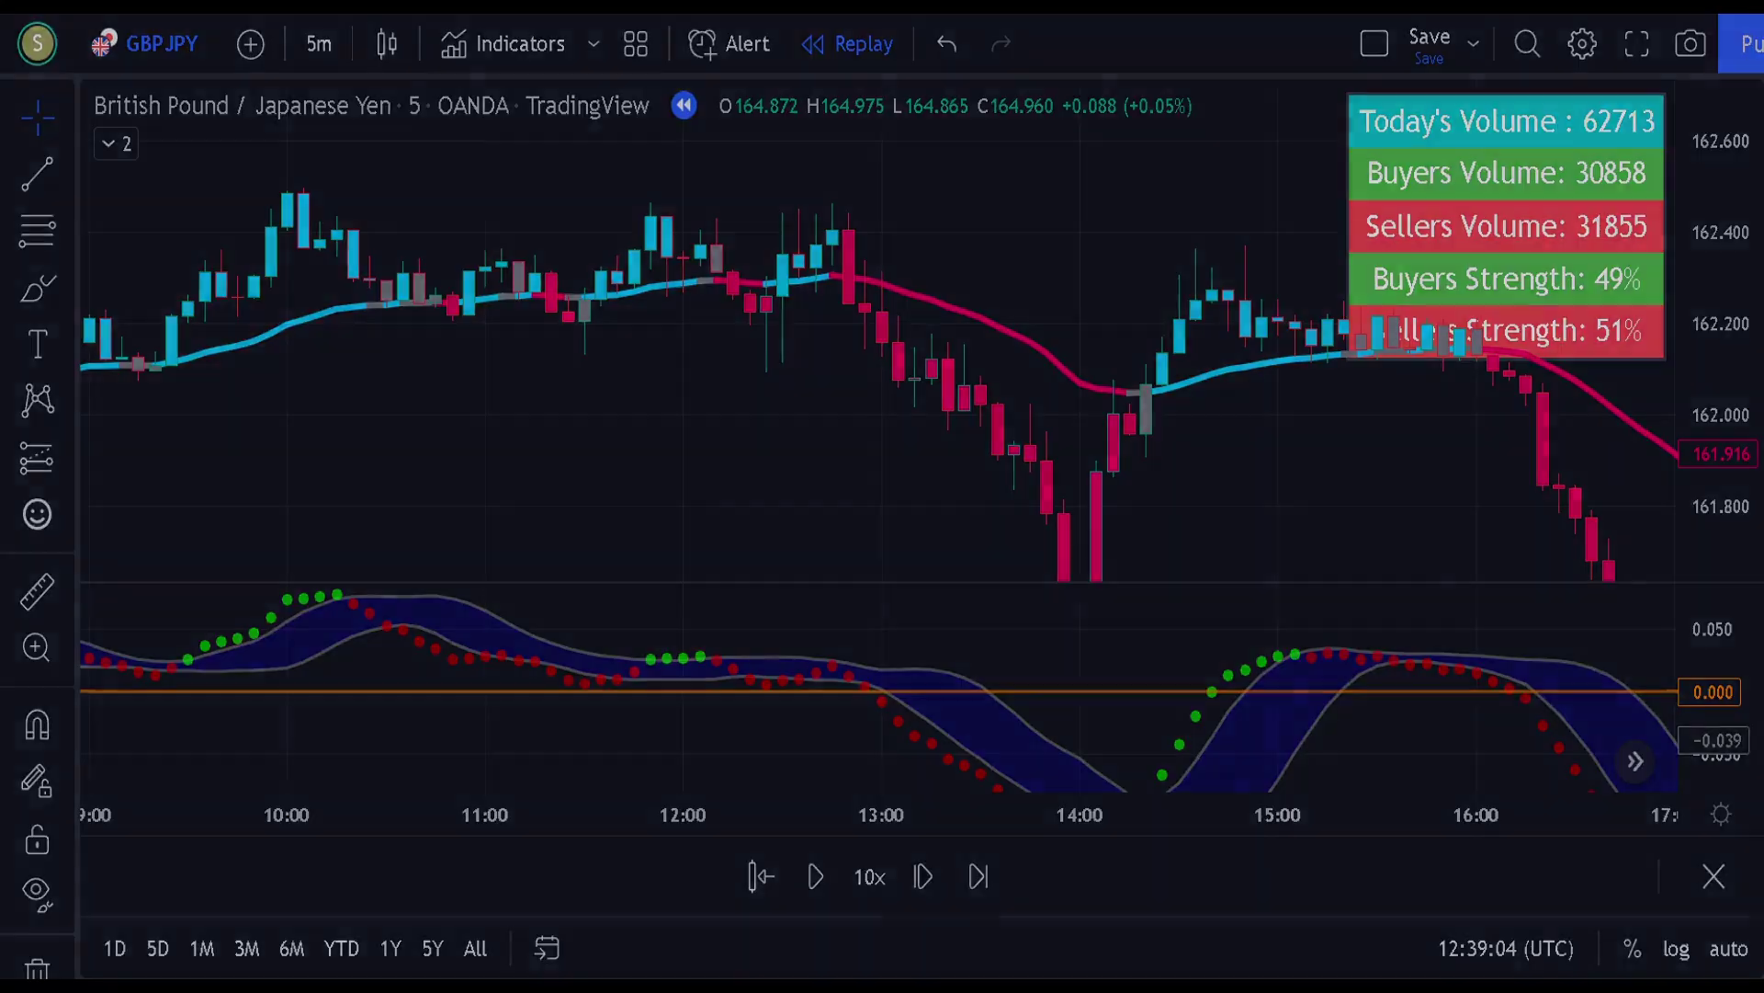